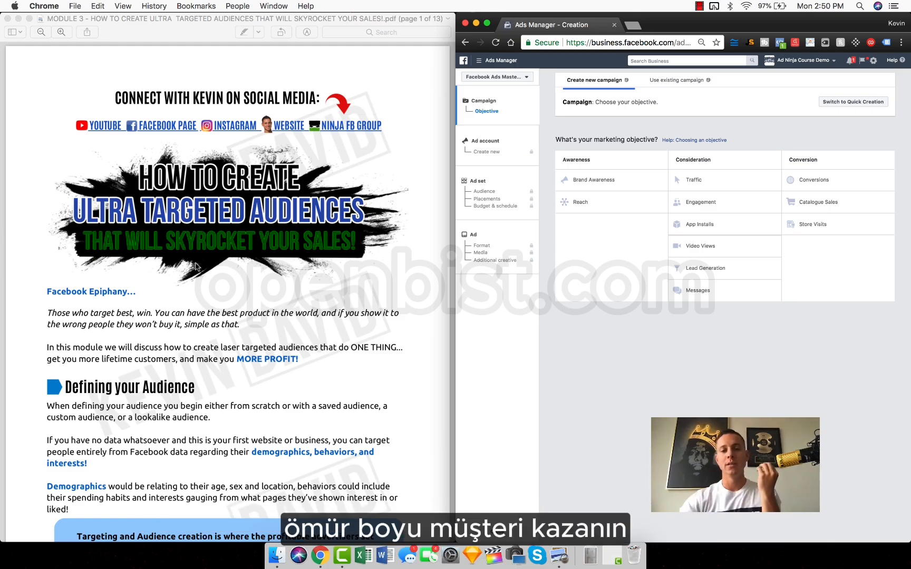
# Read the Defining your Audience section of the module PDF through to the Interests paragraph.
pyautogui.scroll(-1, 222, 319)
pyautogui.scroll(-5, 222, 319)
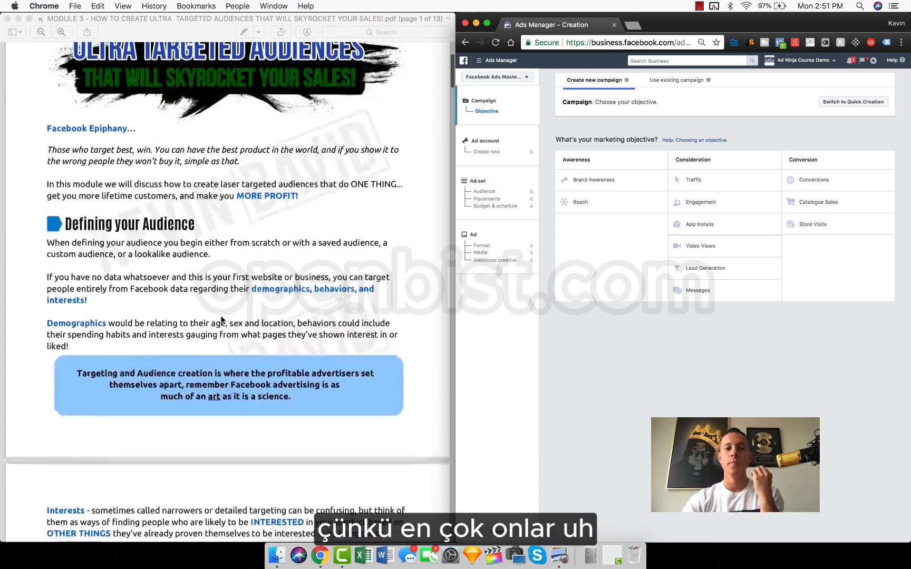
pyautogui.scroll(-2, 222, 319)
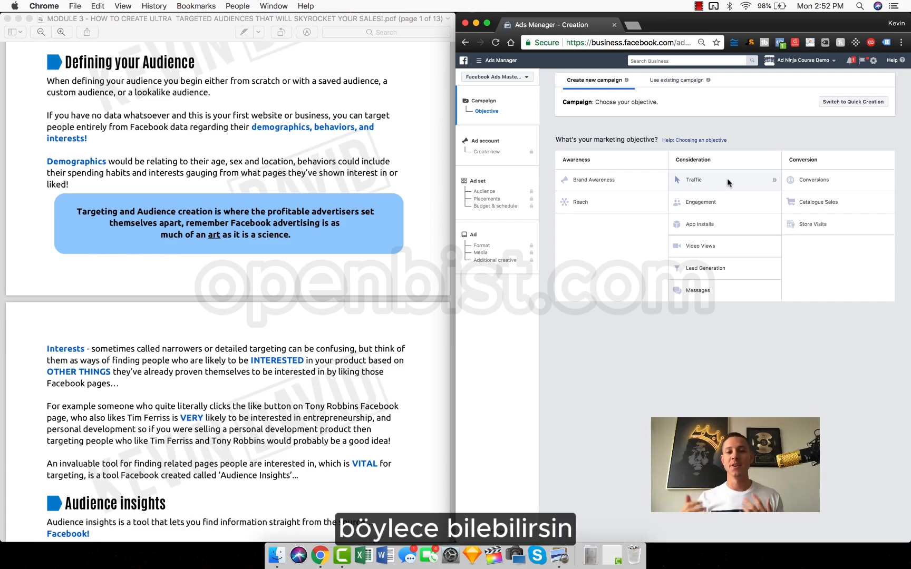
# Choose Traffic as the new campaign's marketing objective and continue to the ad set settings.
pyautogui.click(726, 178)
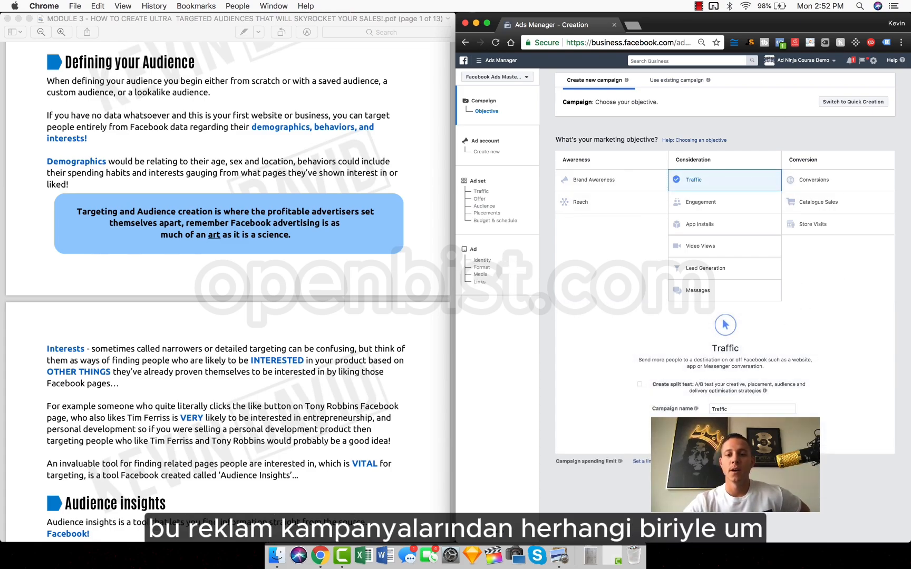
pyautogui.click(725, 435)
pyautogui.click(883, 265)
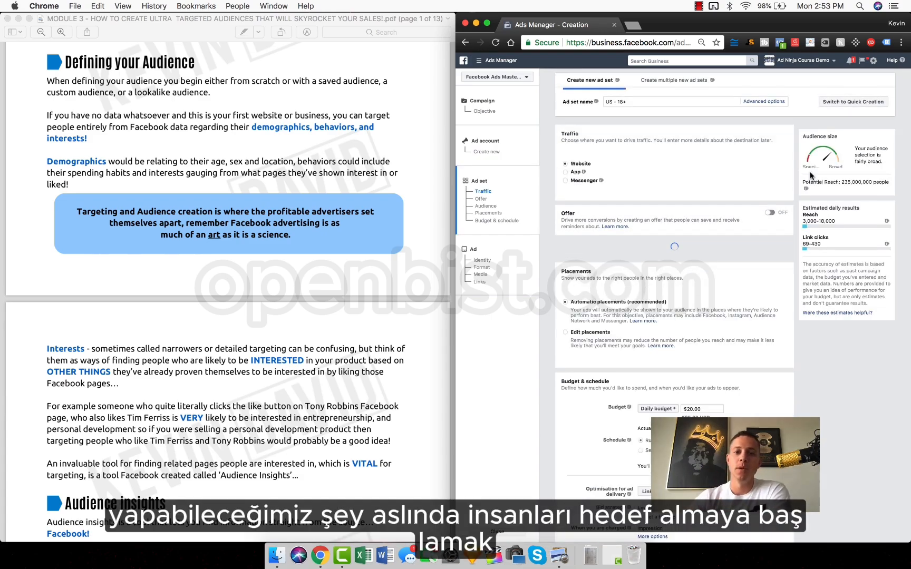
# Examine the Detailed targeting options in the Audience section of the ad set.
pyautogui.scroll(-1, 648, 199)
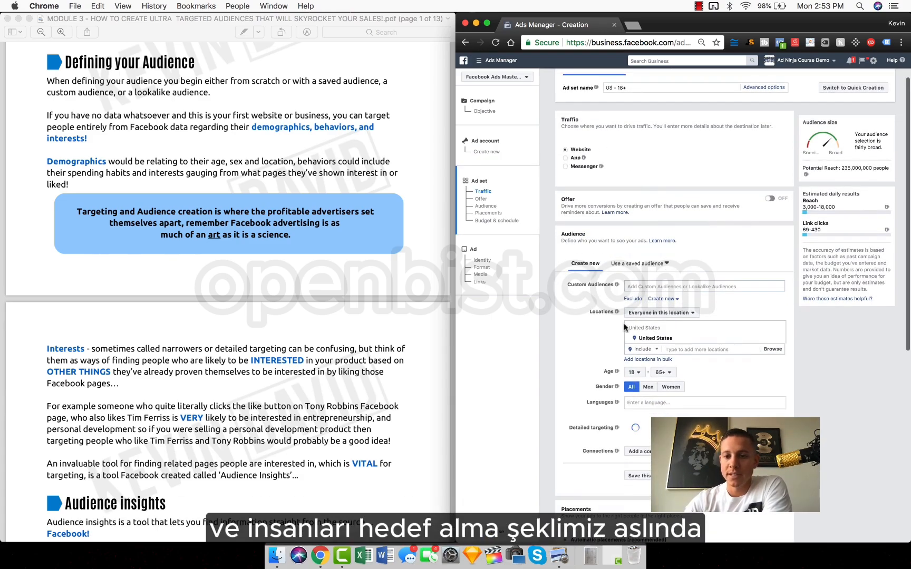
pyautogui.scroll(-4, 625, 328)
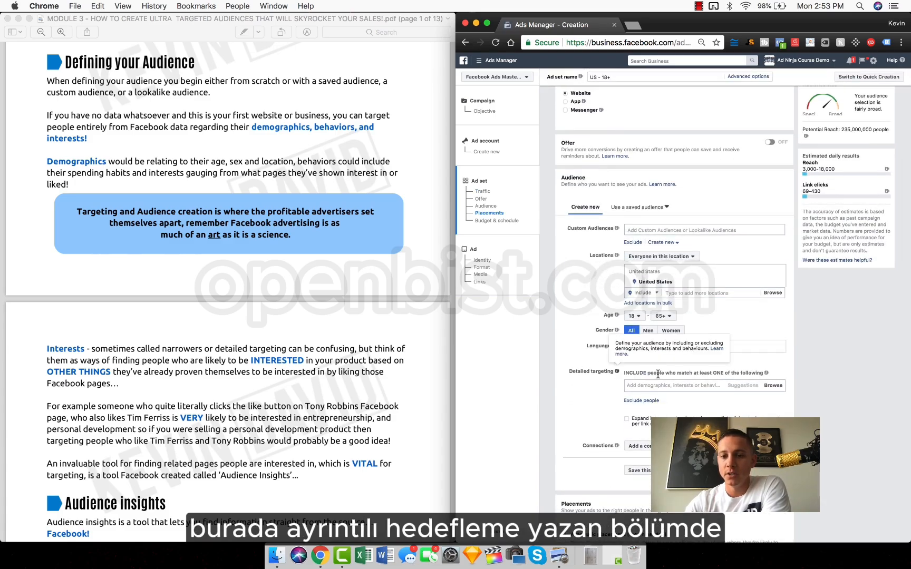
pyautogui.tripleClick(645, 372)
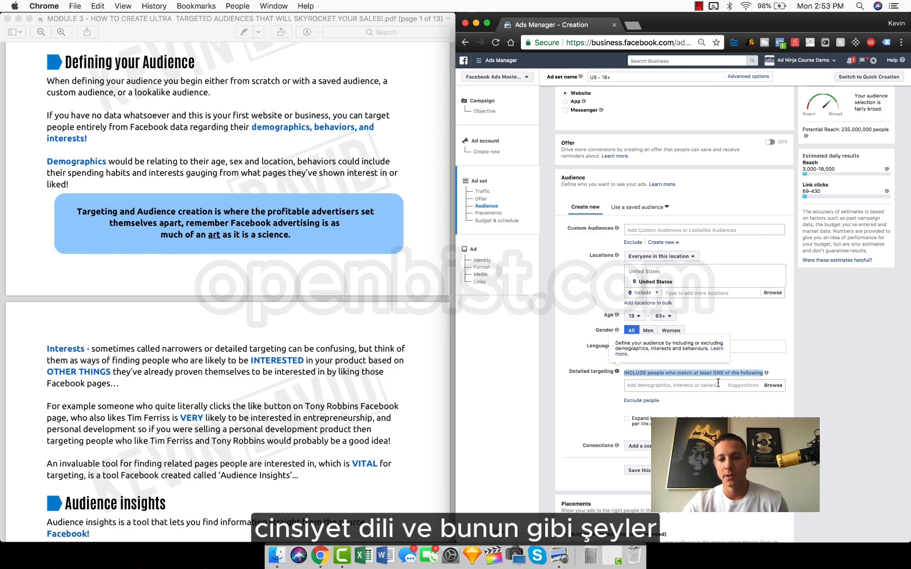
pyautogui.moveTo(765, 372)
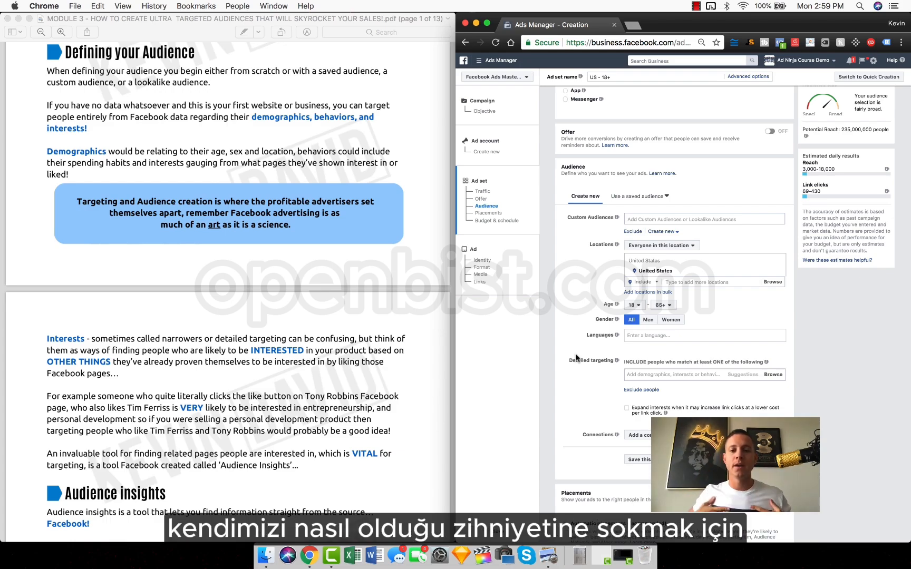
pyautogui.moveTo(576, 357); pyautogui.dragTo(613, 362)
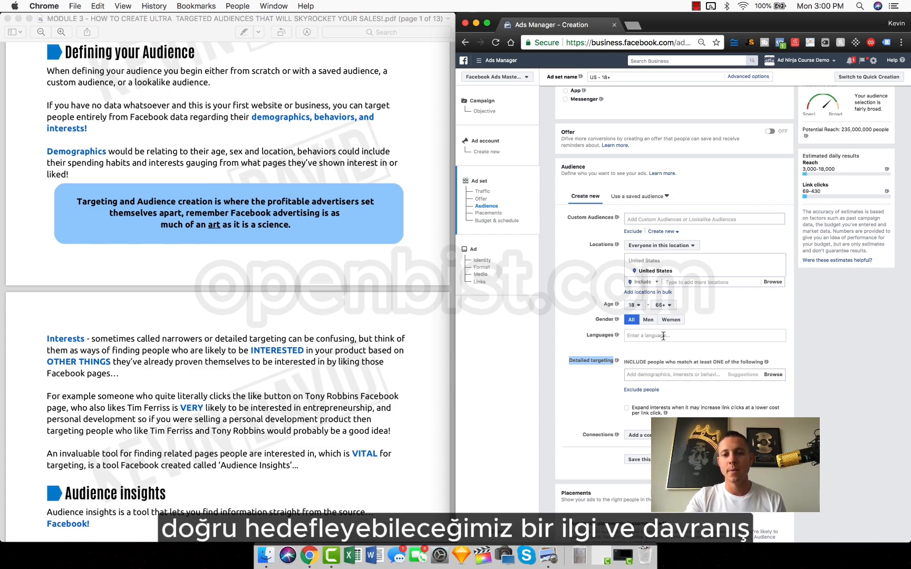
pyautogui.click(643, 375)
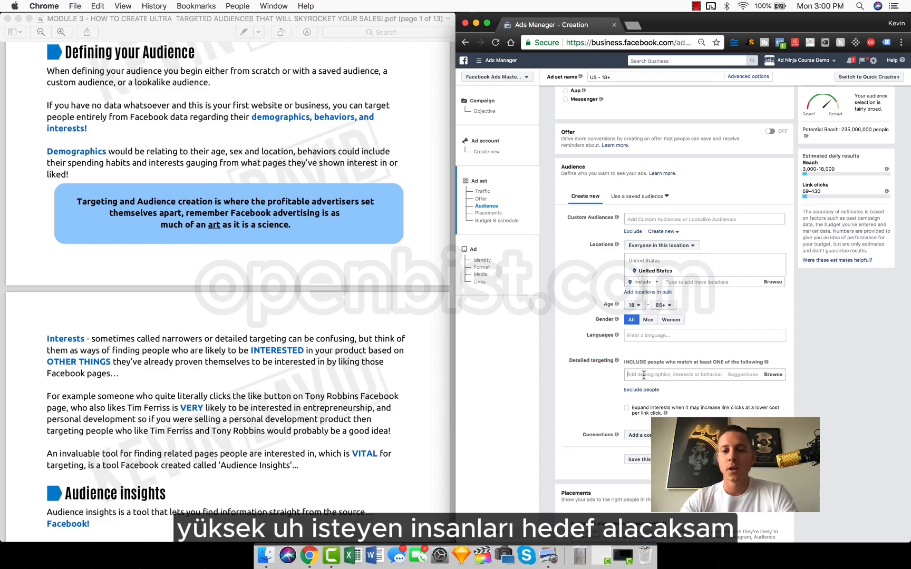
pyautogui.click(596, 391)
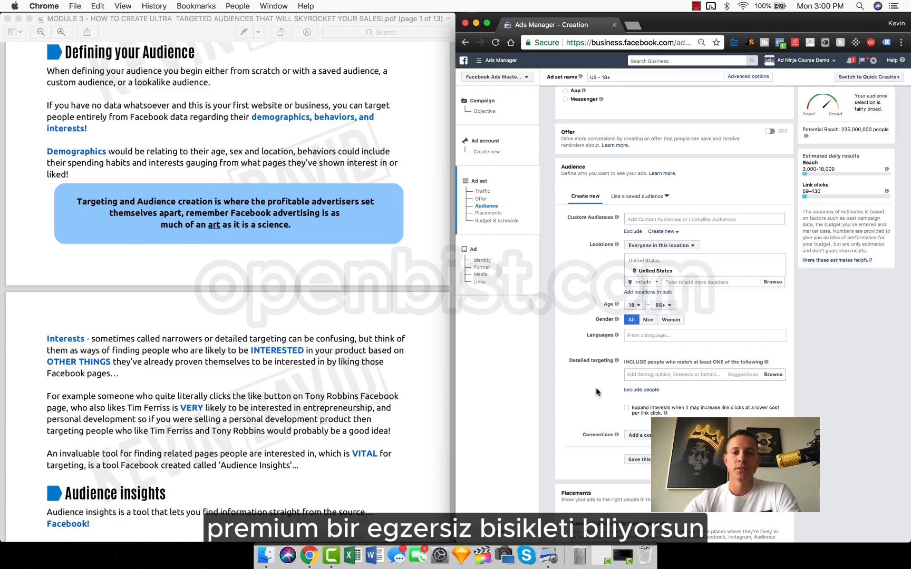
# Add the Slim Fast interest to the ad set's detailed targeting, and search for "personal trainer" as a further interest.
pyautogui.click(660, 375)
pyautogui.write('slim')
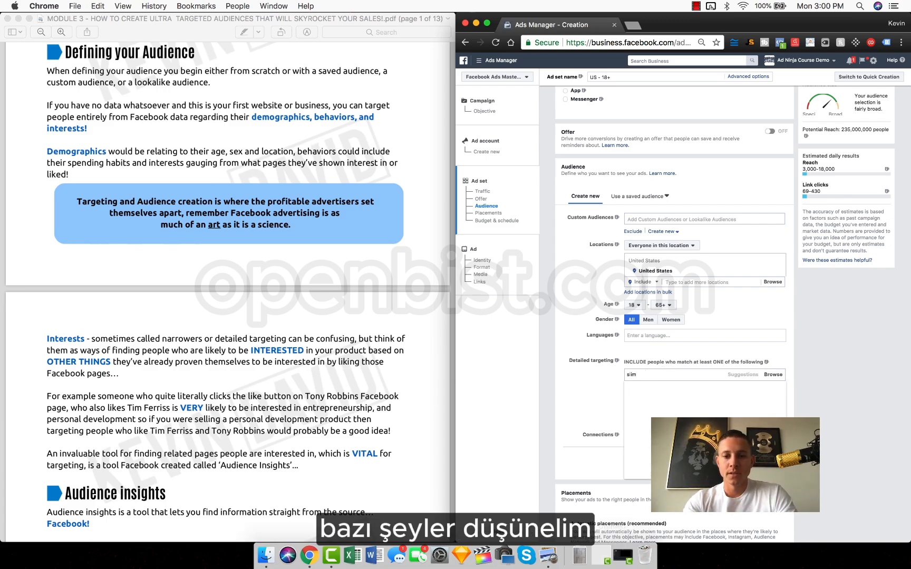
pyautogui.write('fast')
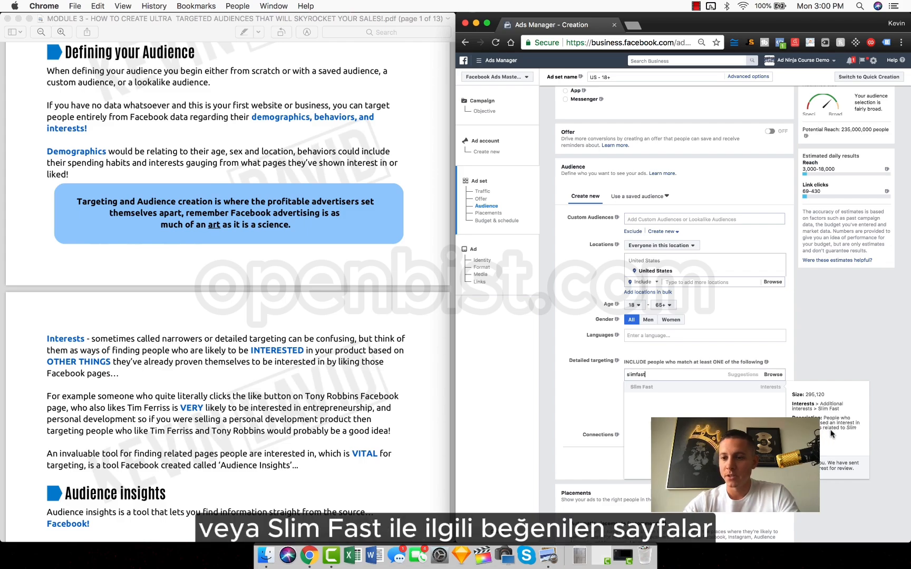
pyautogui.click(661, 388)
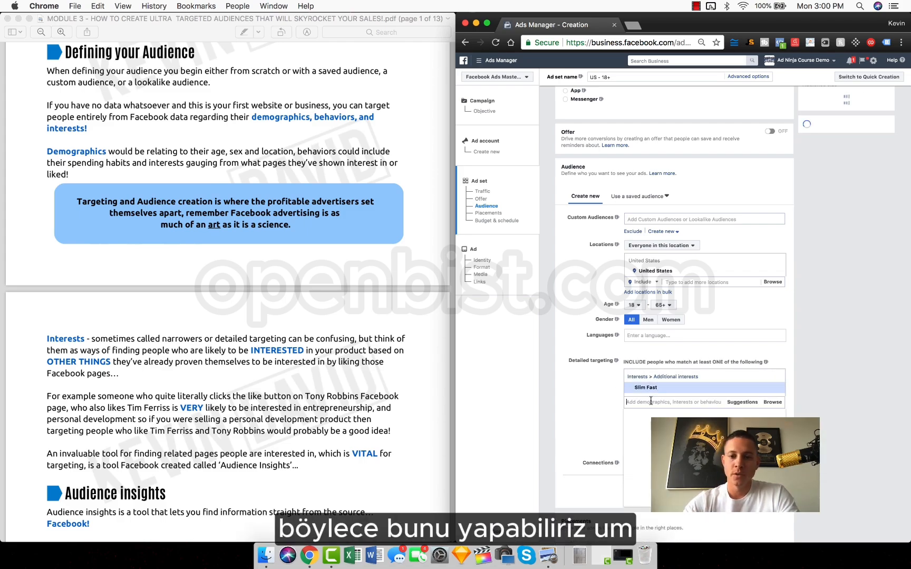
pyautogui.write('personal')
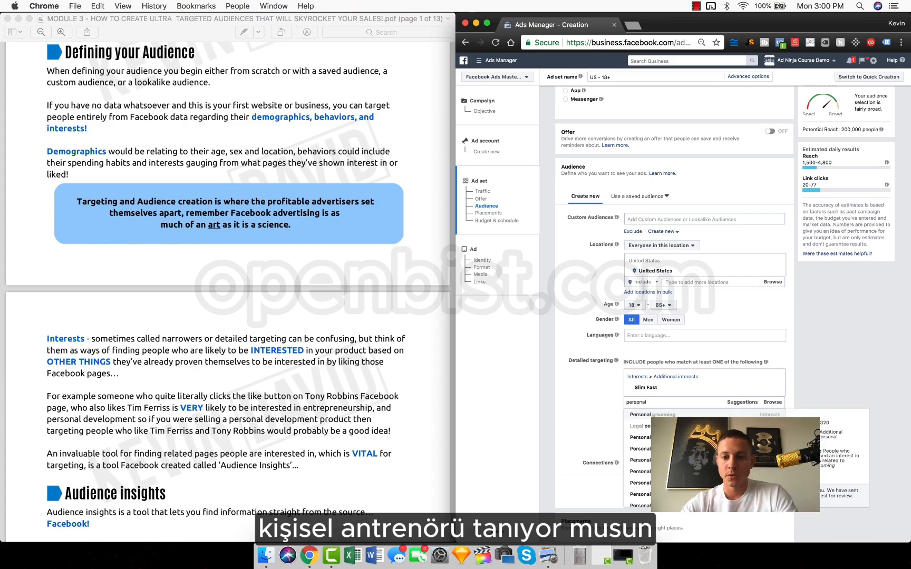
pyautogui.write(' trainer')
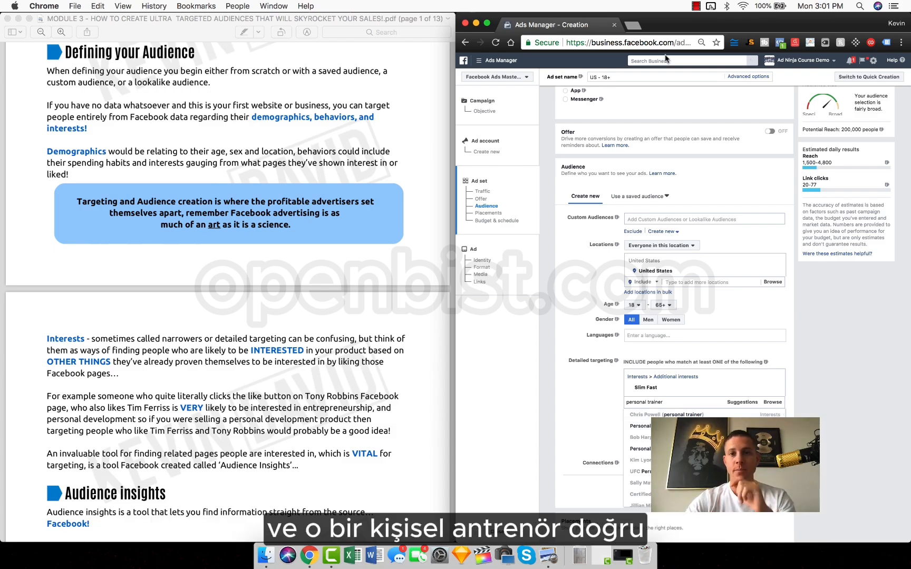
# Open facebook.com in a new browser tab.
pyautogui.click(634, 25)
pyautogui.write('fa')
pyautogui.press('Return')
pyautogui.click(584, 41)
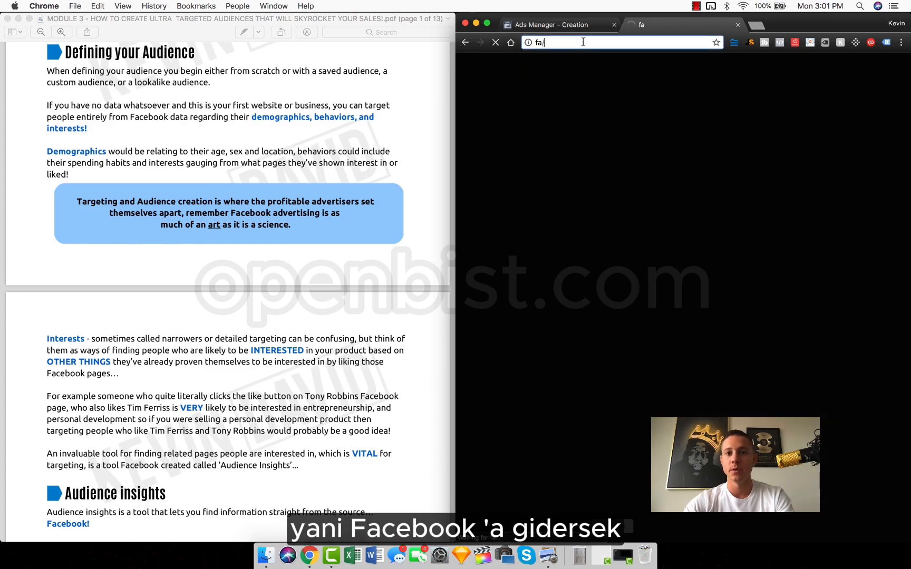
pyautogui.write('facebook.com')
pyautogui.press('Return')
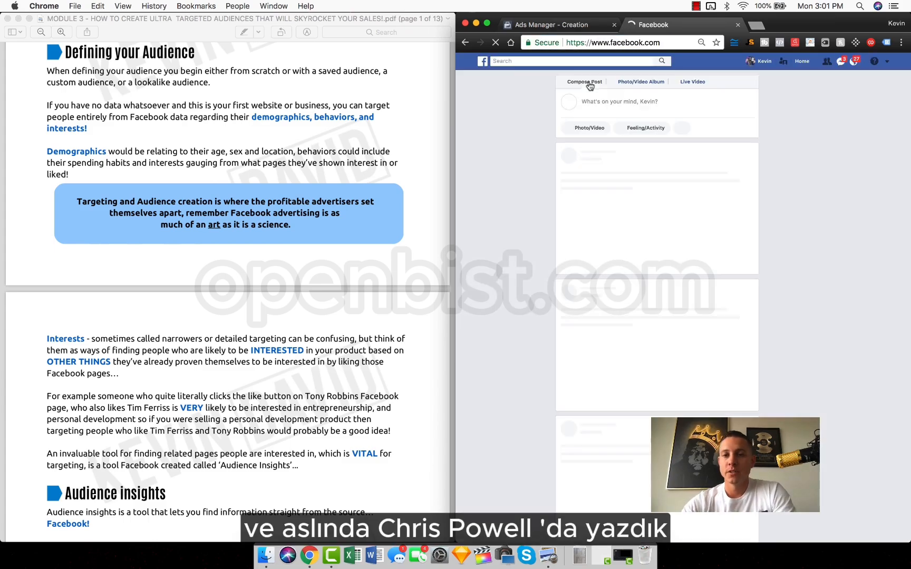
# Search Facebook for "chris powell", view the verified public figure's page, and close it to return to the ad set.
pyautogui.click(571, 61)
pyautogui.write('chris powell')
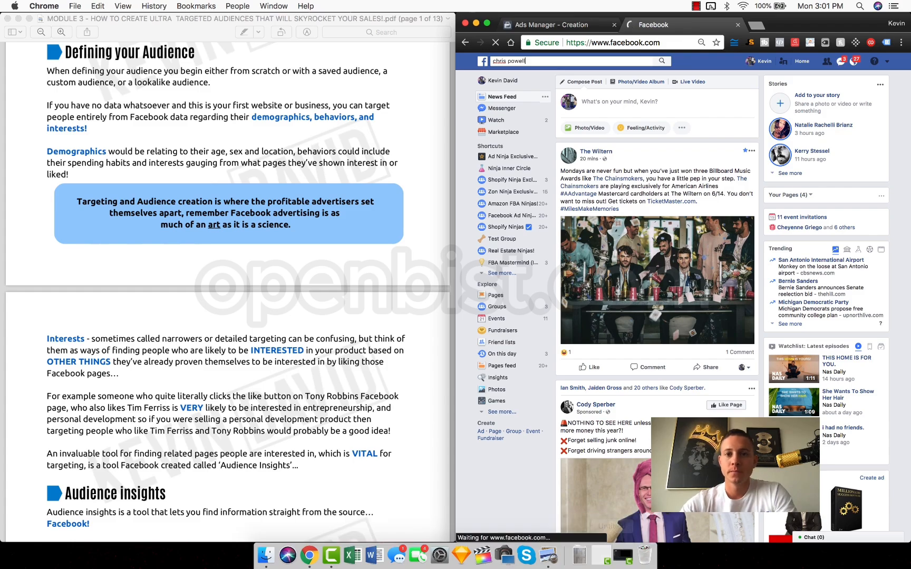
pyautogui.press('Return')
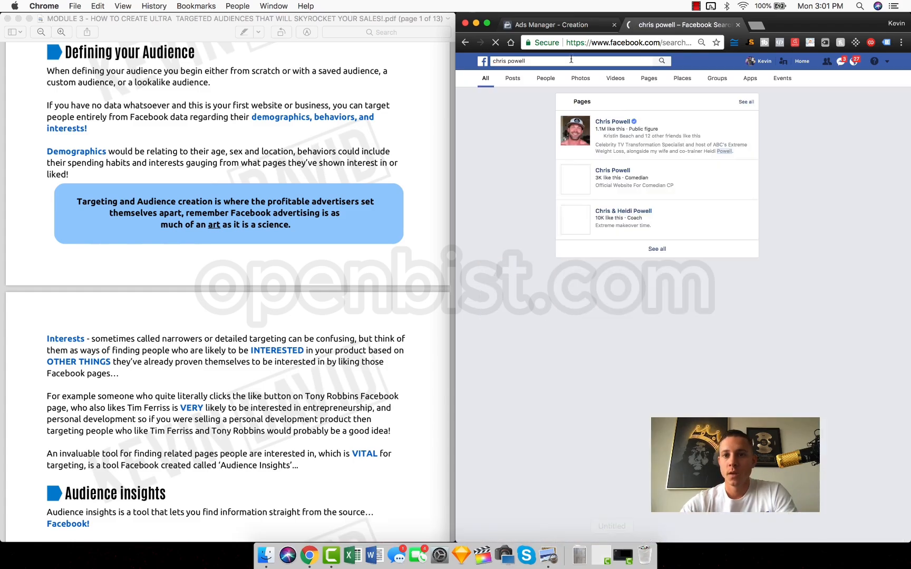
pyautogui.click(613, 122)
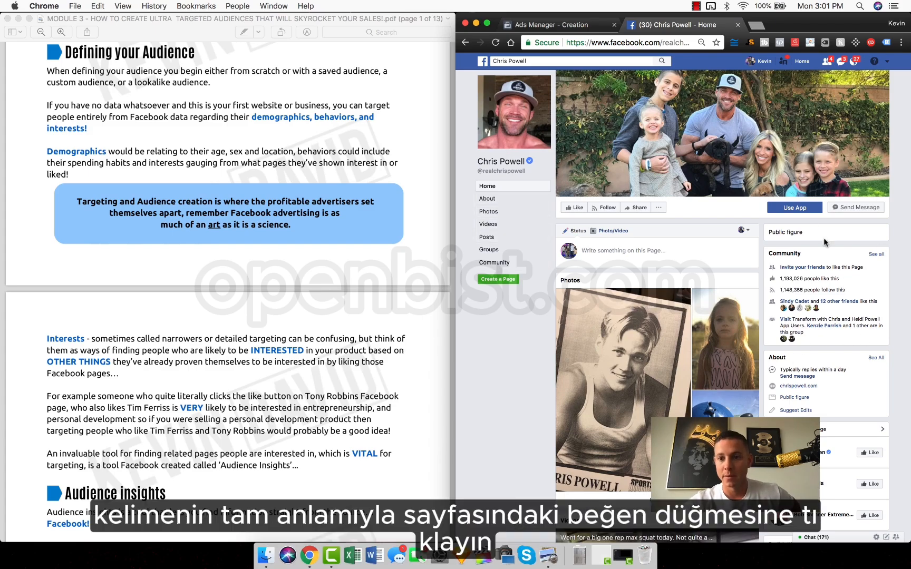
pyautogui.press('super+w')
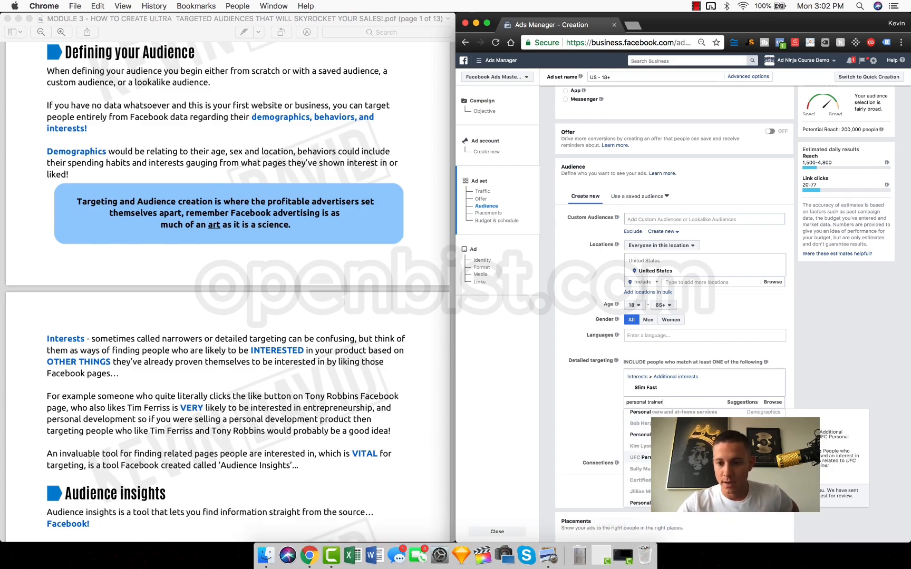
# Look through the personal trainer suggestions and add the Chris Powell (personal trainer) interest to detailed targeting.
pyautogui.scroll(-1, 638, 453)
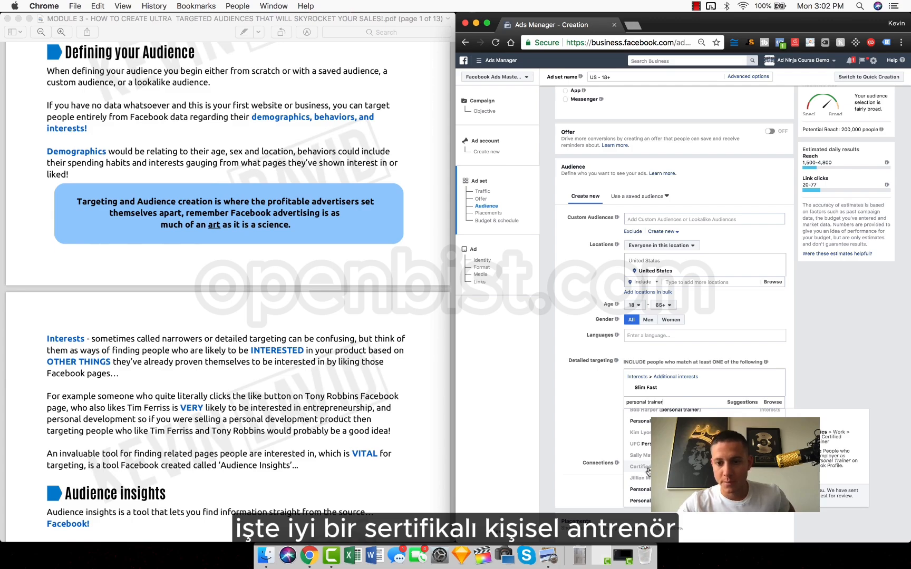
pyautogui.scroll(-1, 637, 458)
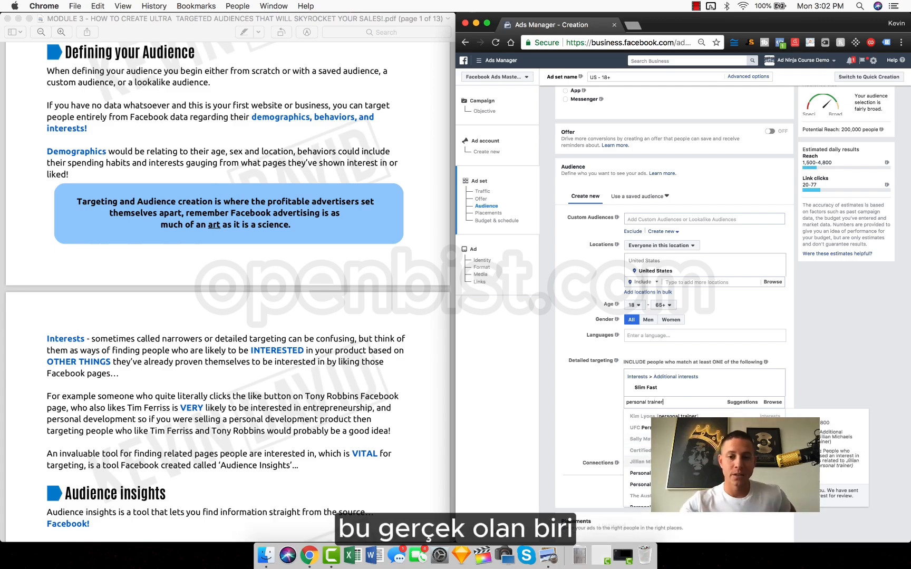
pyautogui.scroll(-2, 638, 458)
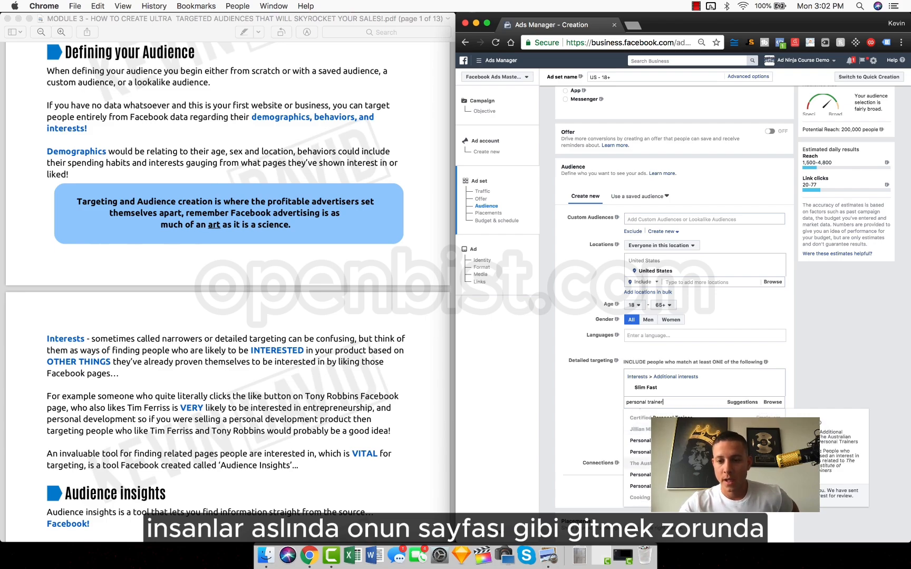
pyautogui.scroll(-2, 638, 459)
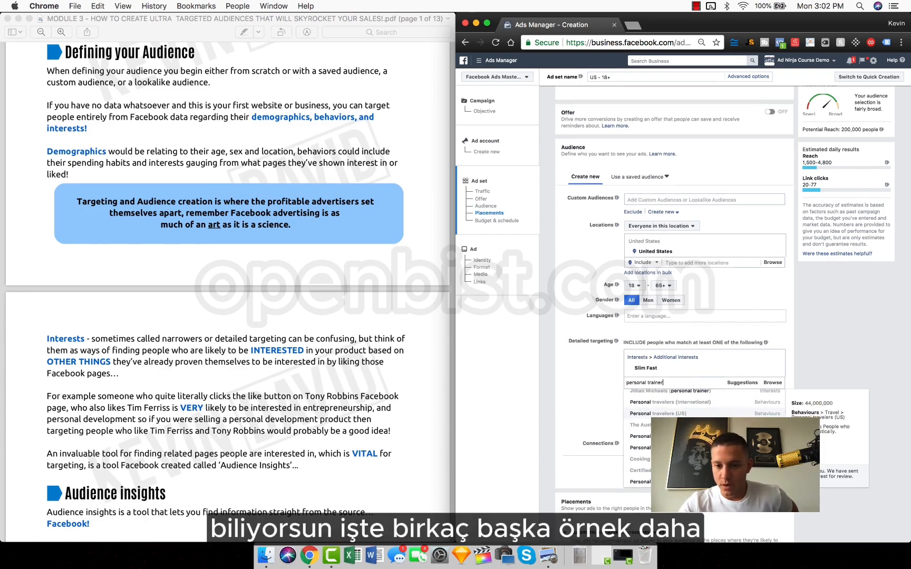
pyautogui.scroll(4, 640, 438)
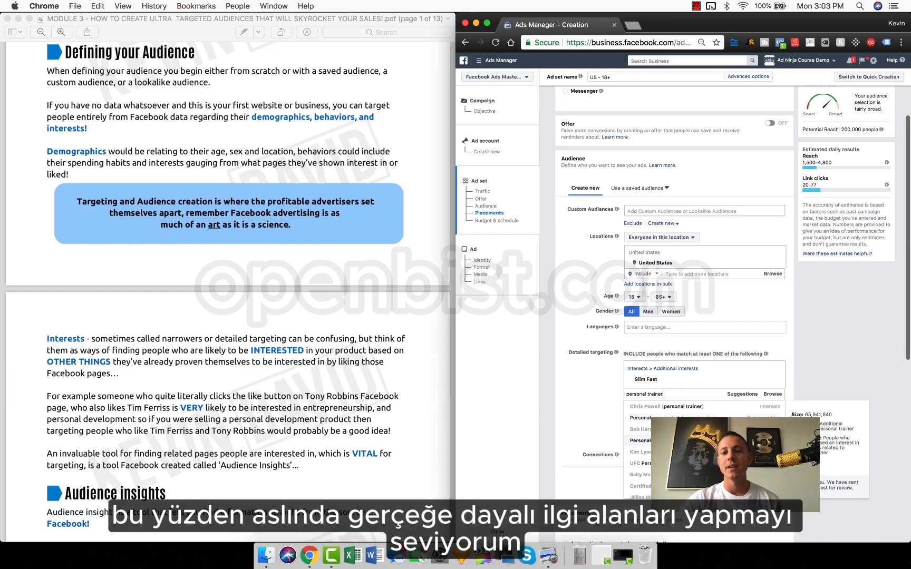
pyautogui.click(665, 407)
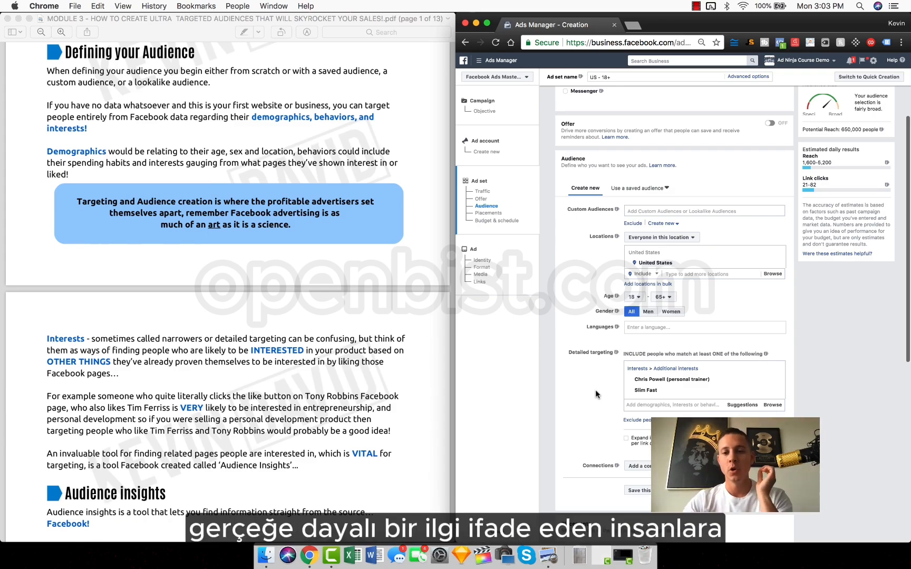
# Search detailed targeting for "income", look through the income brackets, and add the demographic Income > 9. Over $500,000.
pyautogui.moveTo(641, 391)
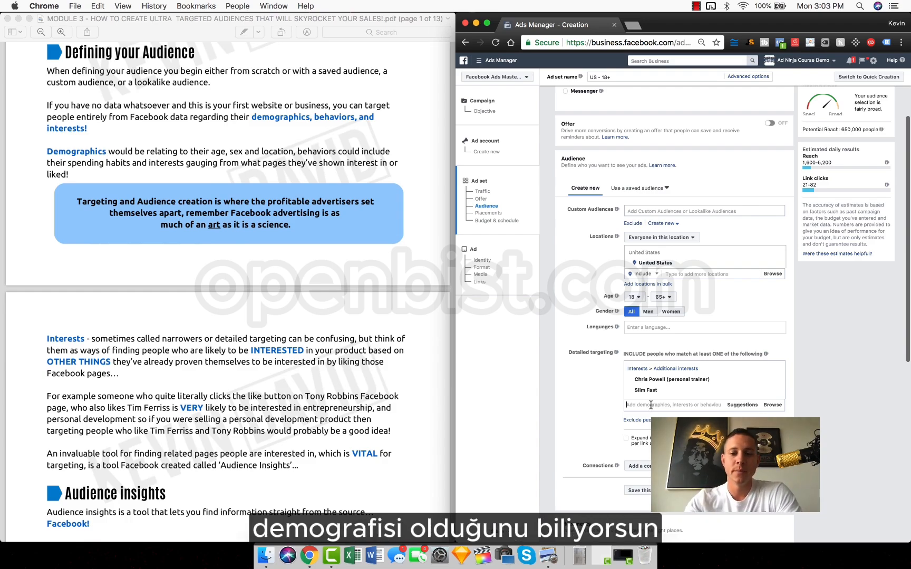
pyautogui.write('income')
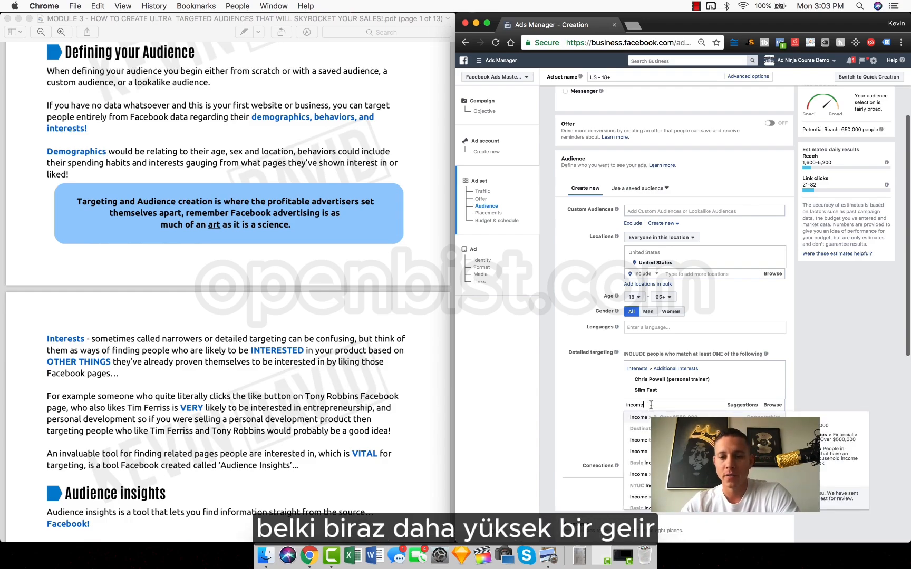
pyautogui.scroll(-3, 654, 405)
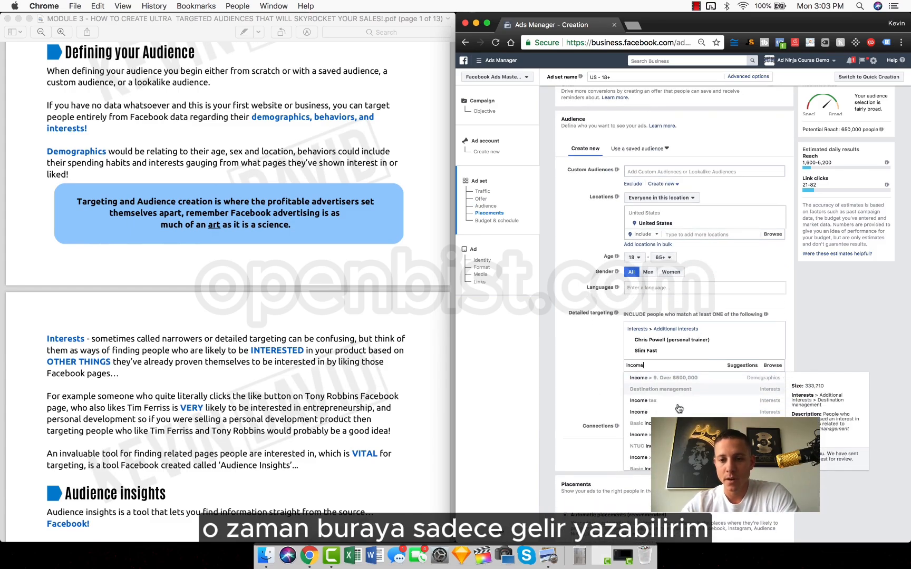
pyautogui.scroll(1, 685, 420)
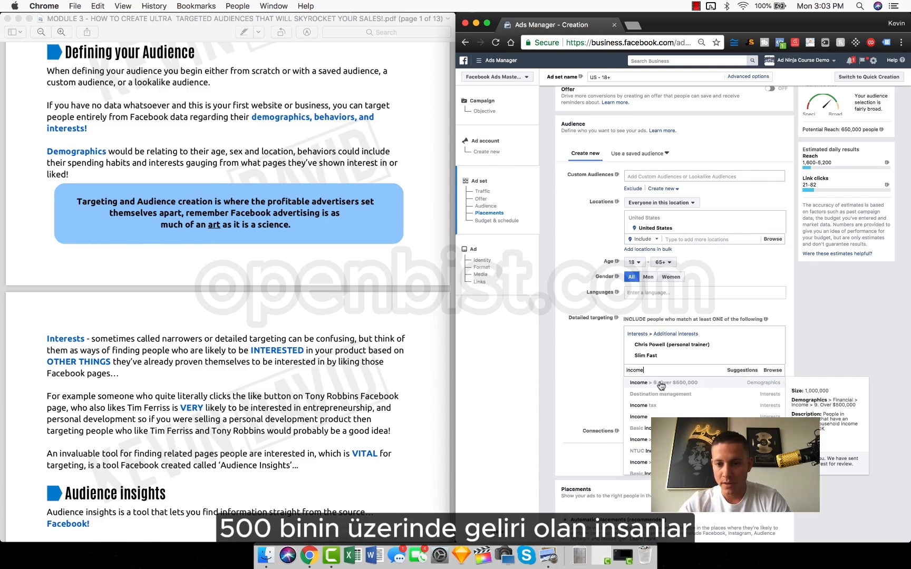
pyautogui.scroll(-2, 664, 390)
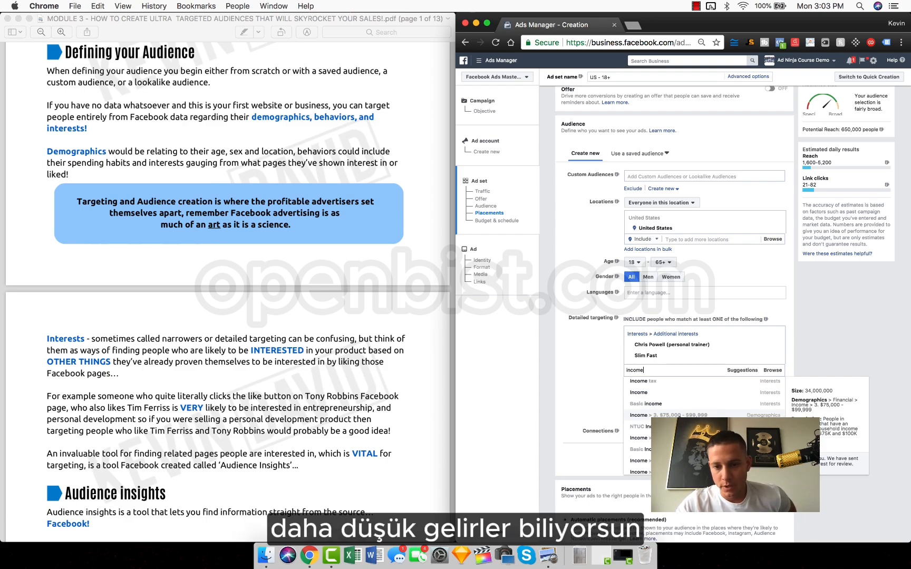
pyautogui.scroll(-3, 664, 416)
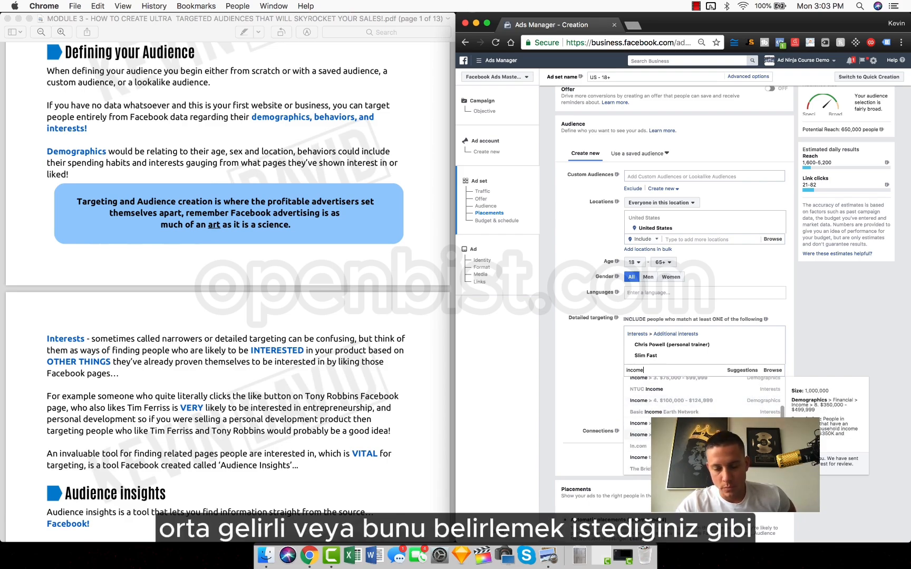
pyautogui.scroll(-3, 642, 417)
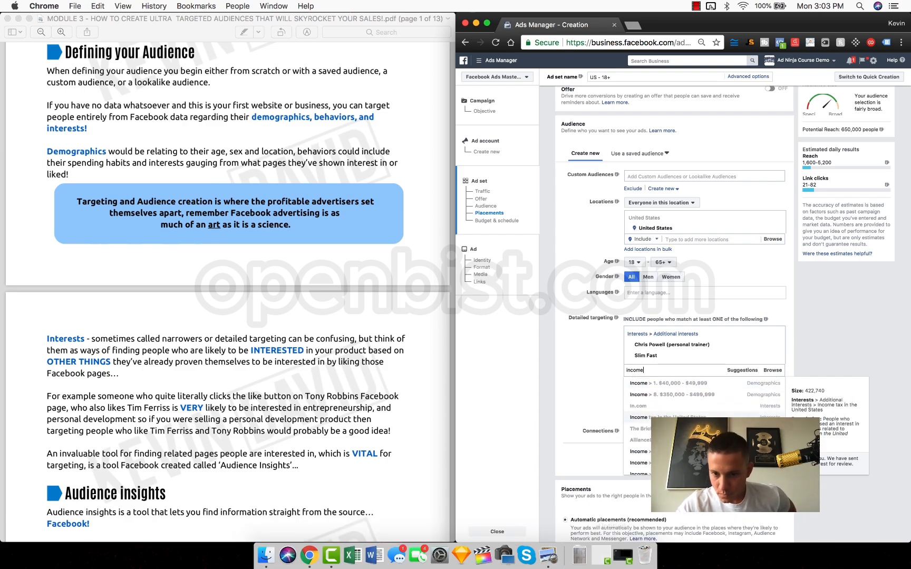
pyautogui.scroll(-3, 685, 400)
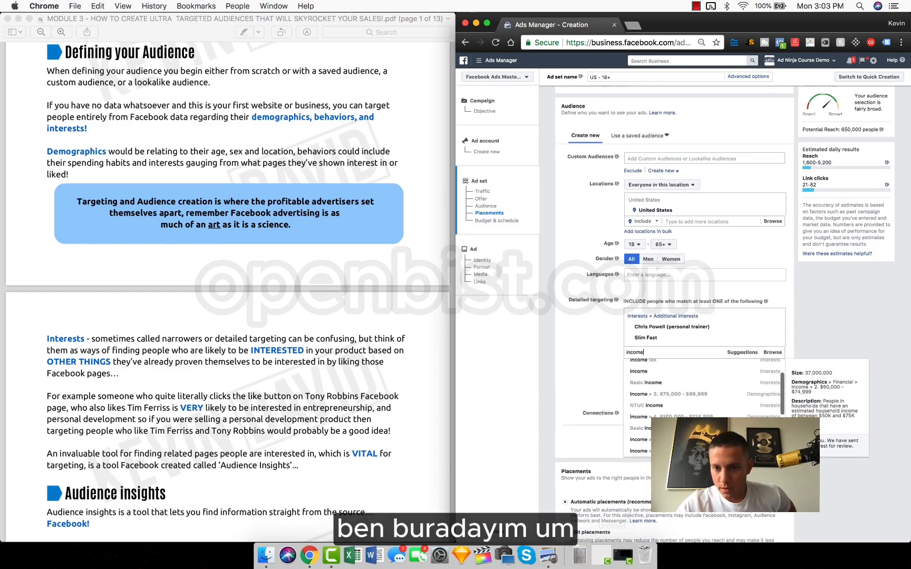
pyautogui.scroll(3, 679, 388)
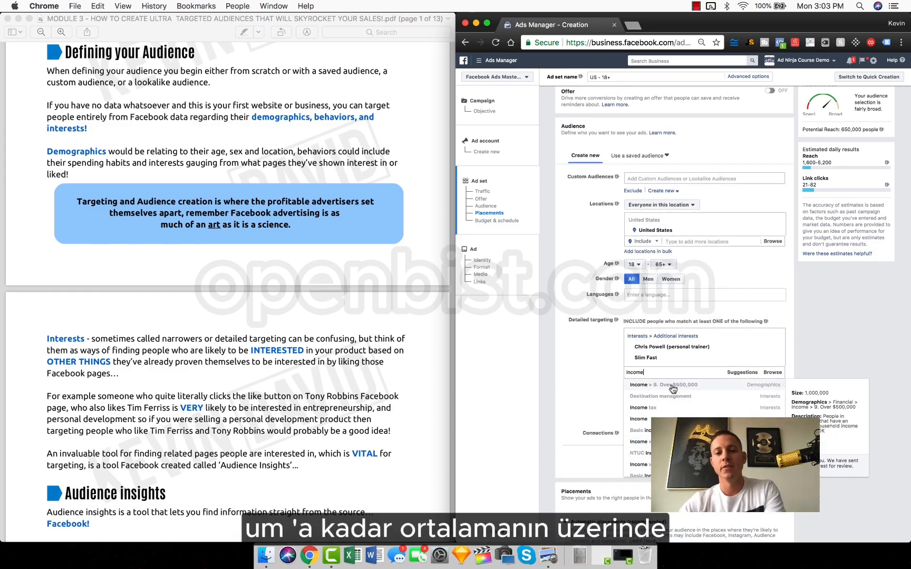
pyautogui.click(672, 388)
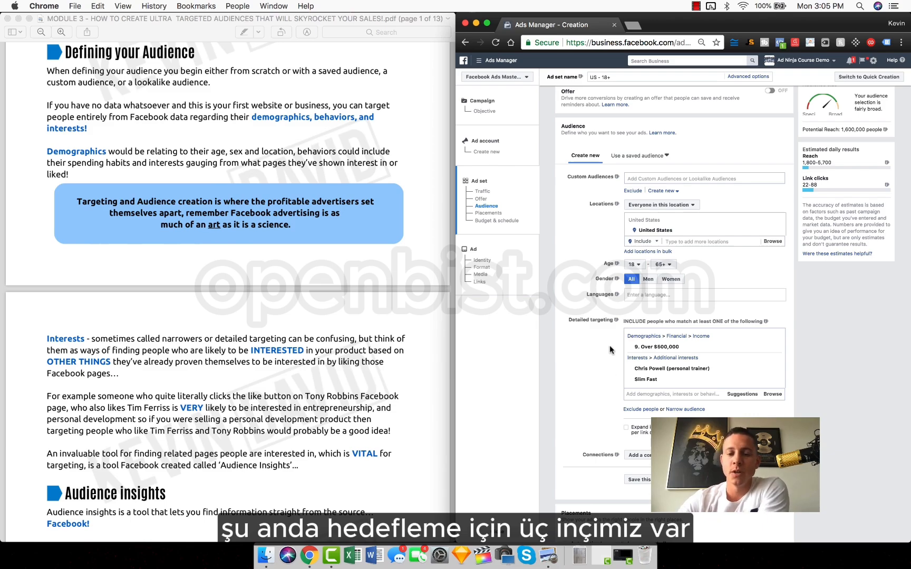
# Search detailed targeting for "health", look through the suggested interests and behaviours, and close the list without adding any.
pyautogui.moveTo(636, 349)
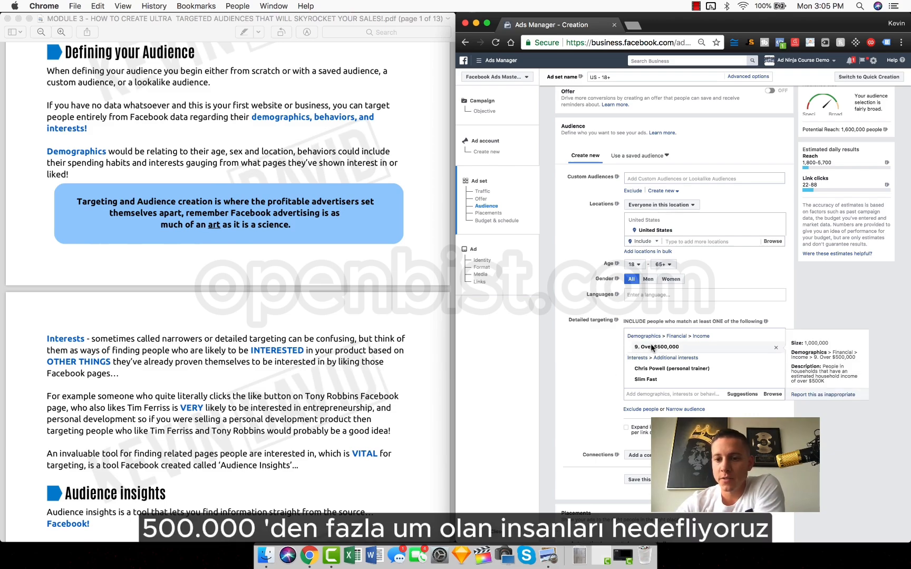
pyautogui.moveTo(644, 369)
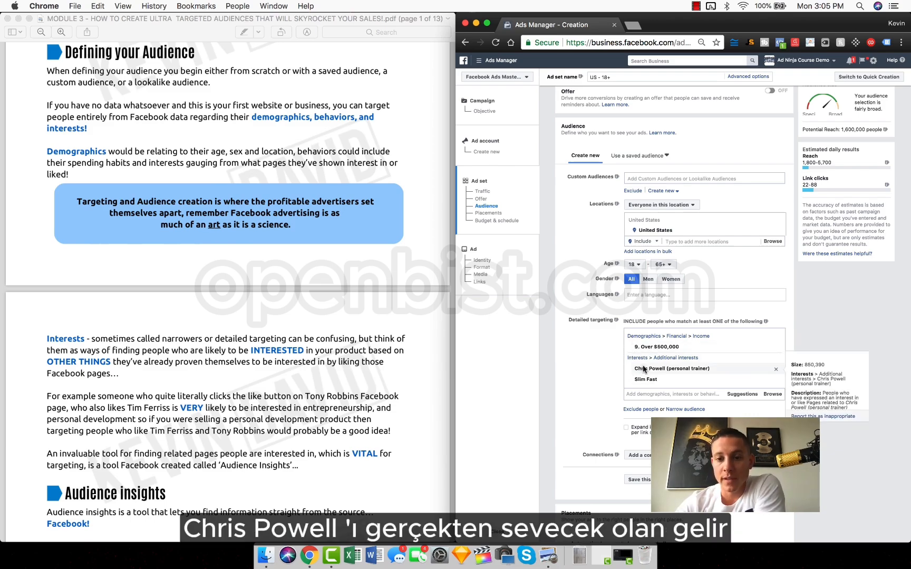
pyautogui.click(656, 394)
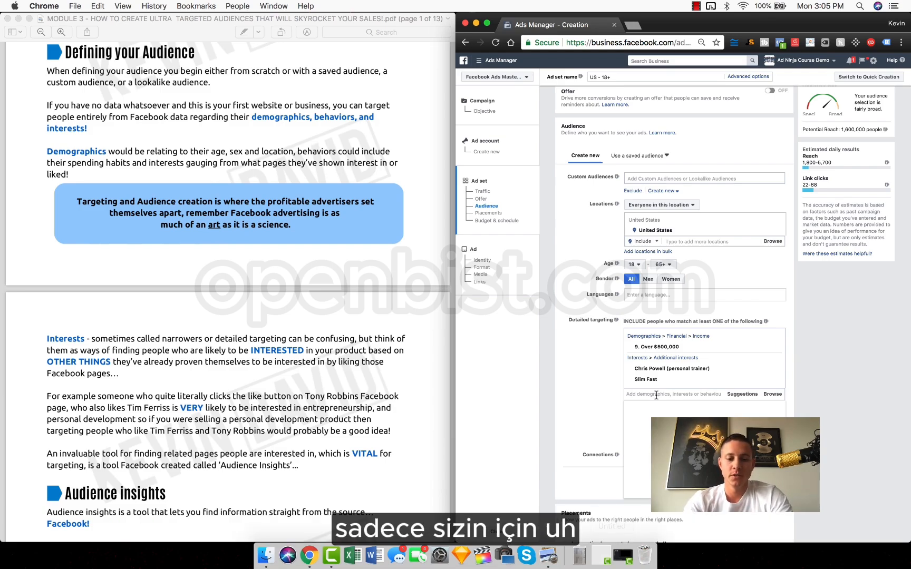
pyautogui.write('health')
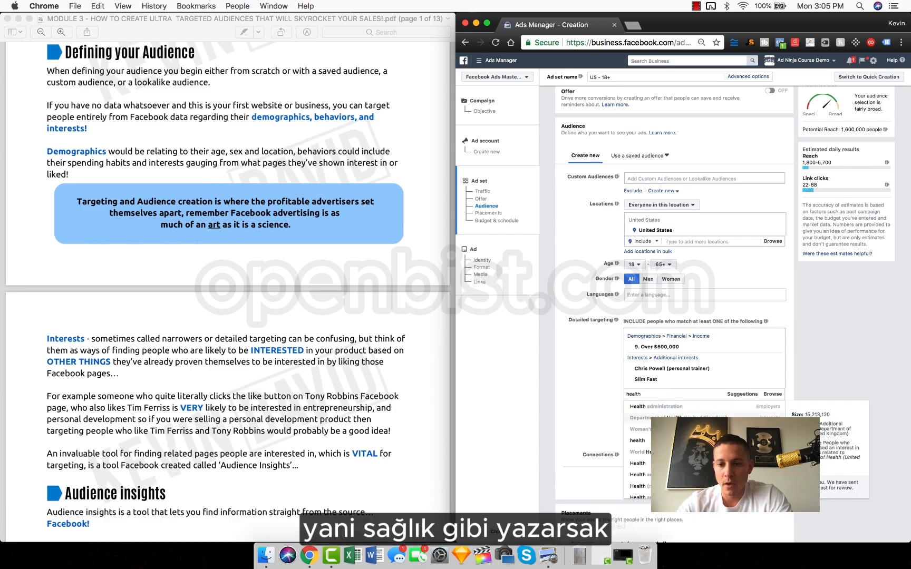
pyautogui.scroll(-2, 704, 444)
pyautogui.scroll(-3, 704, 449)
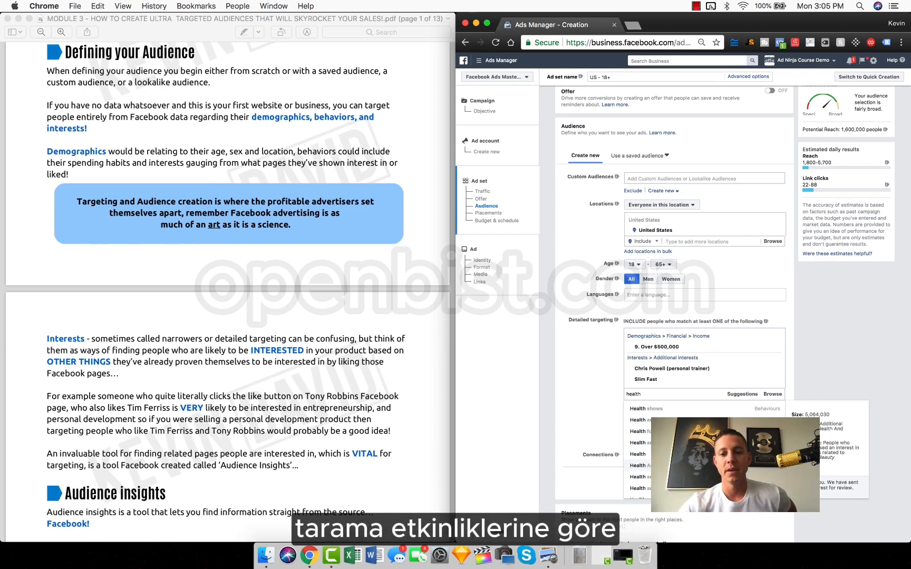
pyautogui.scroll(5, 685, 465)
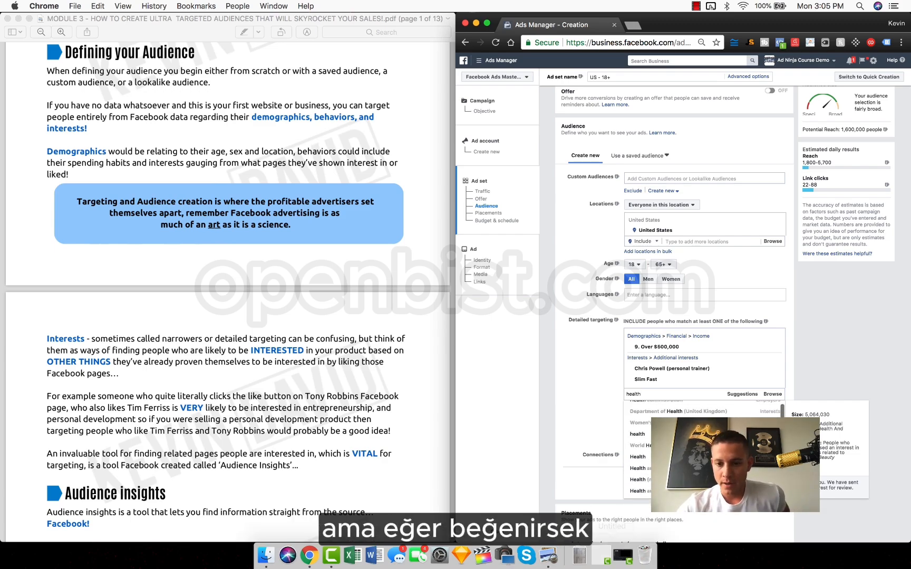
pyautogui.scroll(-3, 638, 474)
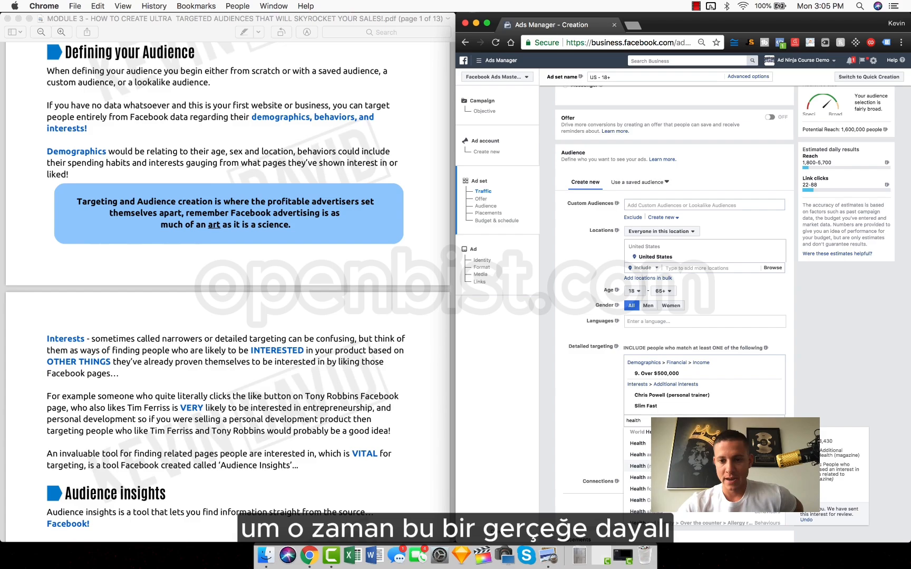
pyautogui.click(597, 441)
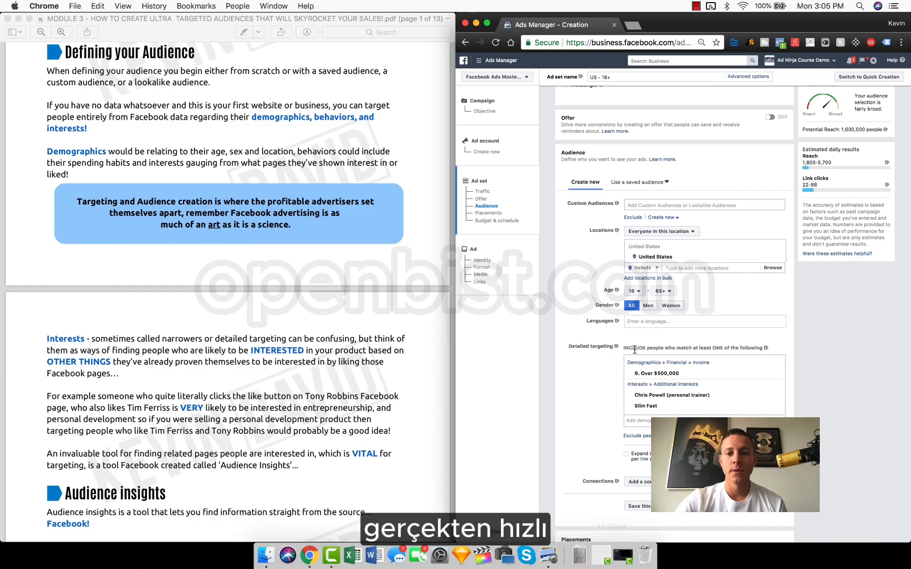
# Examine the match-at-least-ONE condition of the detailed targeting and the income and interest entries it covers.
pyautogui.tripleClick(671, 347)
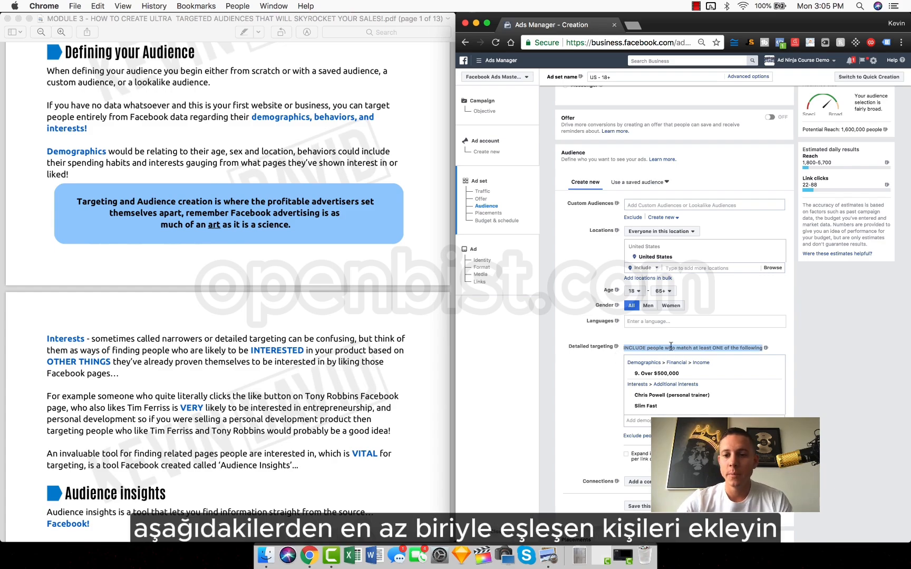
pyautogui.doubleClick(716, 347)
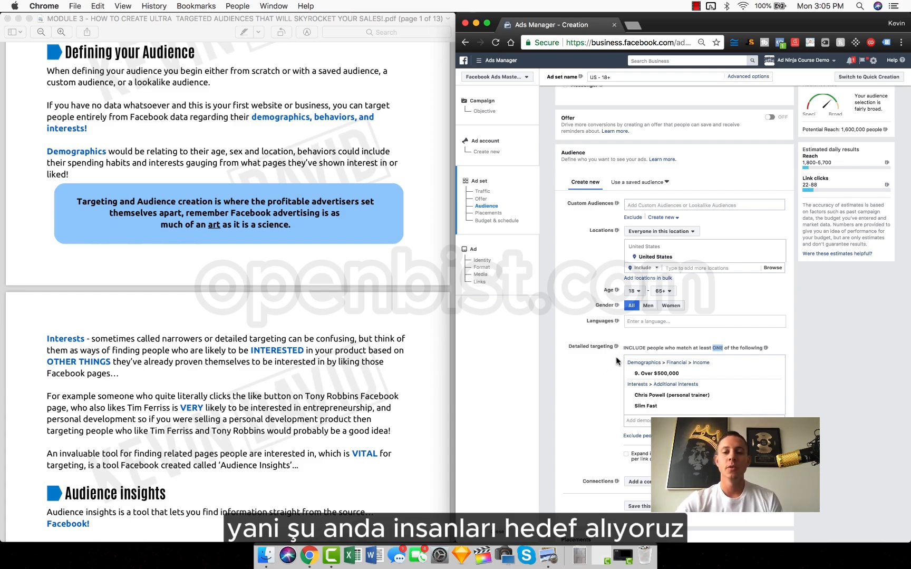
pyautogui.moveTo(637, 374)
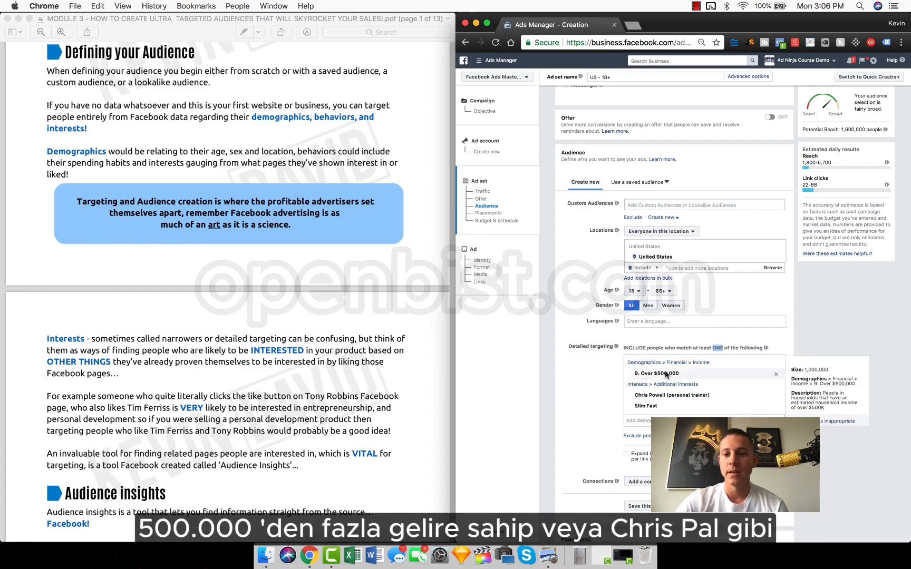
pyautogui.moveTo(640, 398)
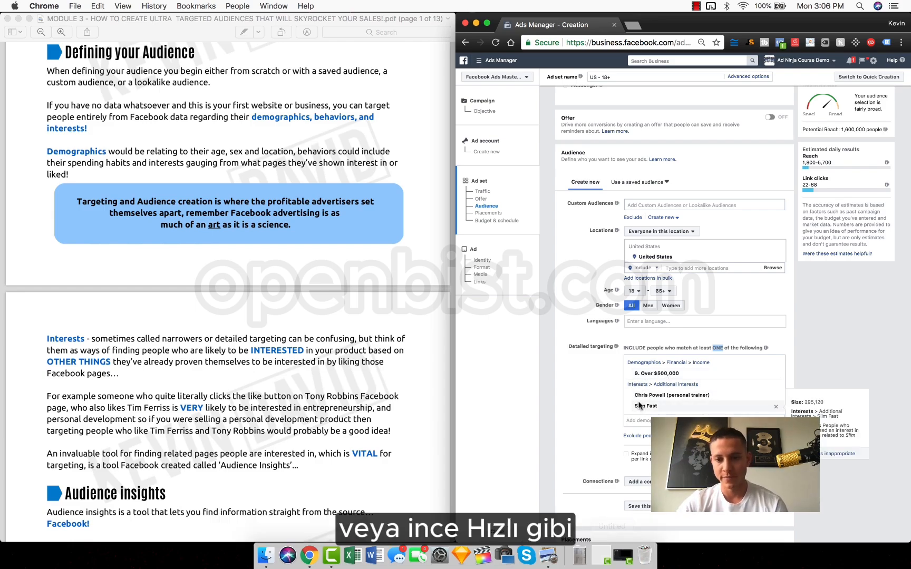
# Remove the Chris Powell (personal trainer) interest, add it back to detailed targeting, and check the potential reach.
pyautogui.click(776, 398)
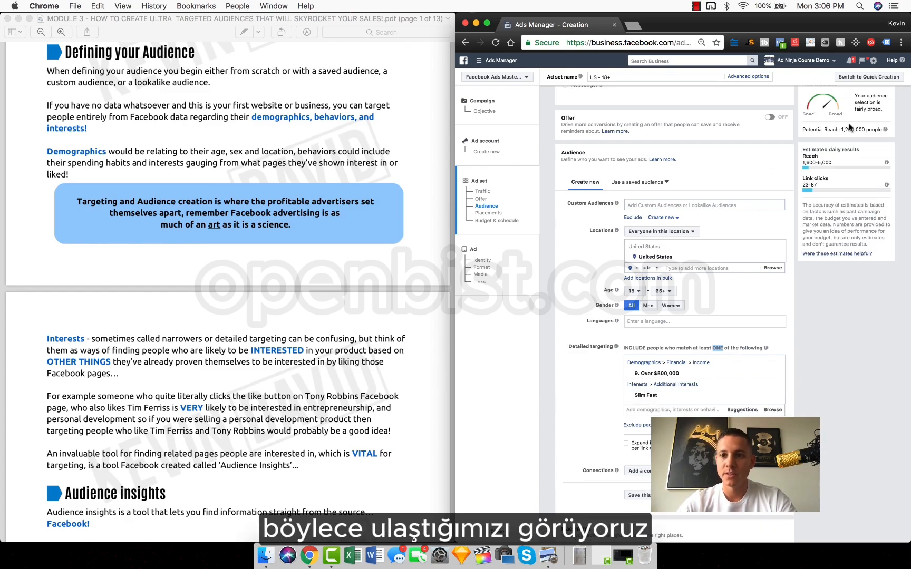
pyautogui.click(672, 409)
pyautogui.write('chris')
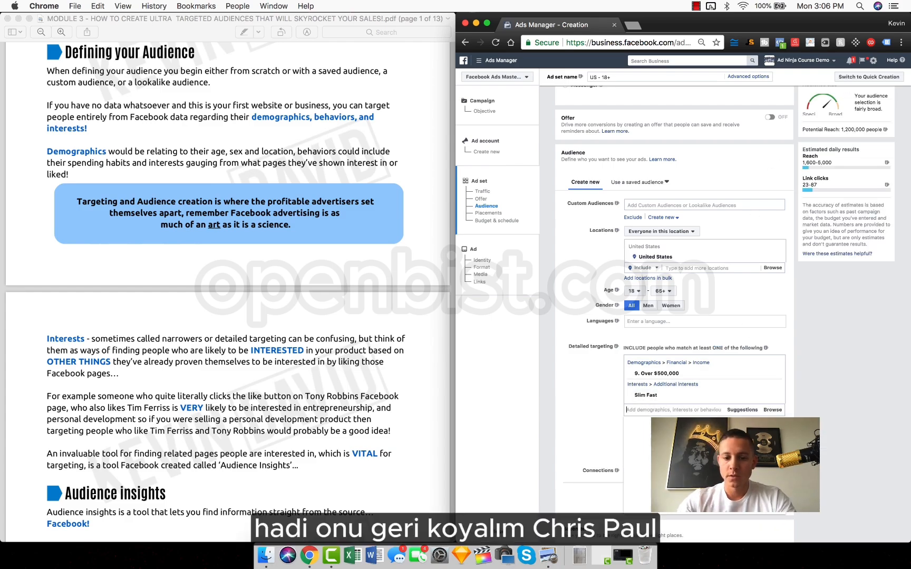
pyautogui.write(' powell')
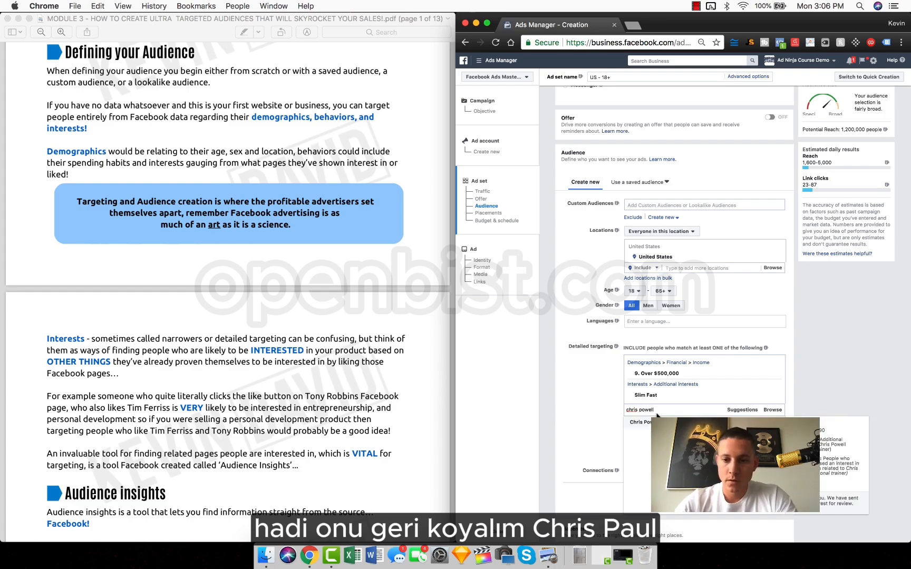
pyautogui.press('Return')
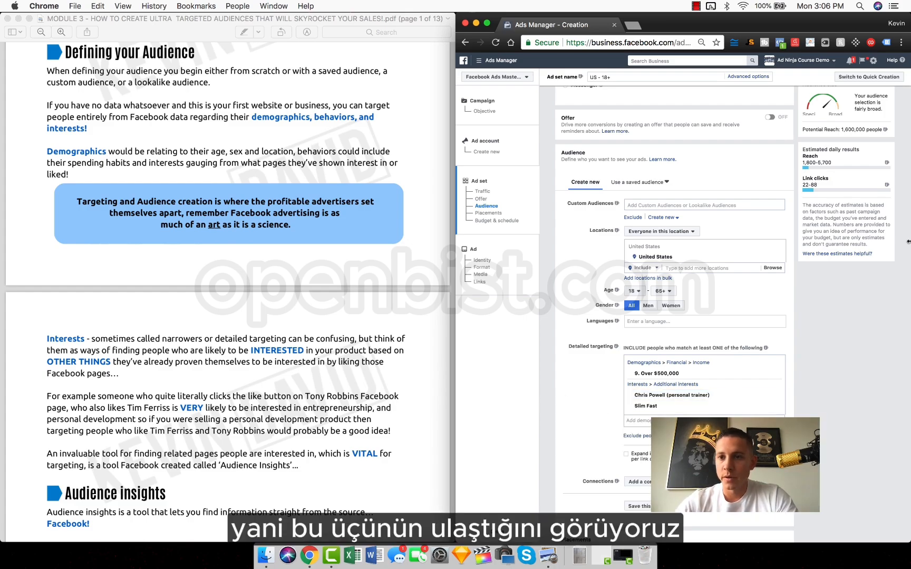
pyautogui.tripleClick(853, 129)
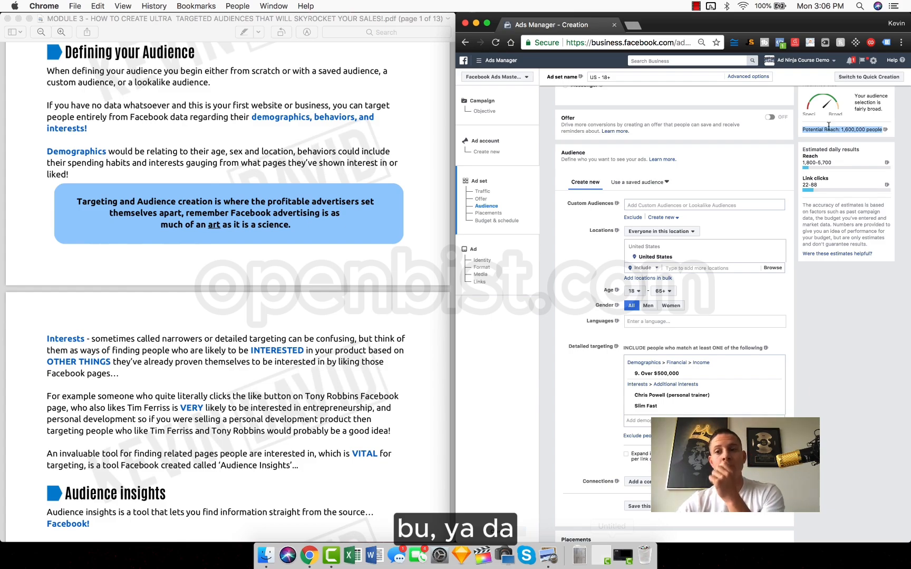
# Remove the Chris Powell (personal trainer) and Slim Fast interests from detailed targeting, keeping only the income demographic.
pyautogui.moveTo(664, 373)
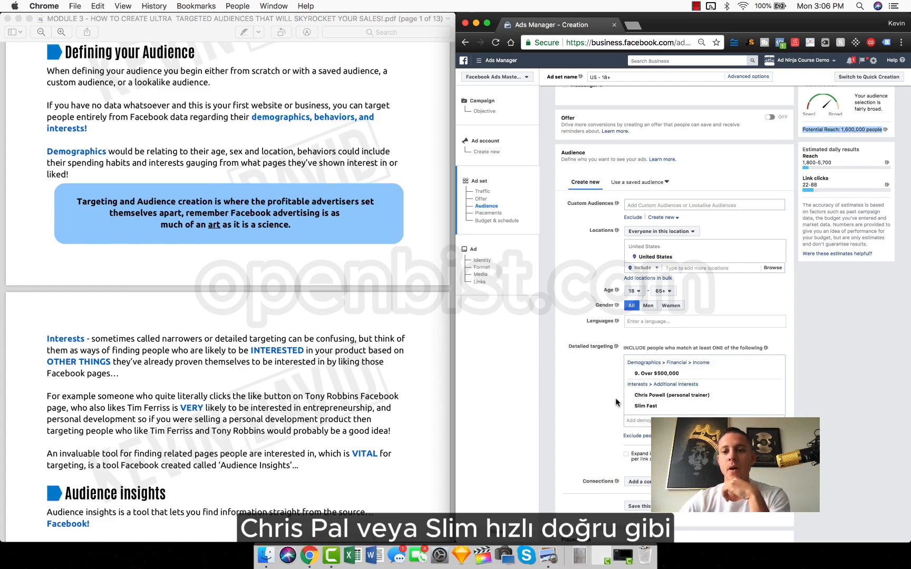
pyautogui.moveTo(634, 407)
pyautogui.moveTo(760, 399)
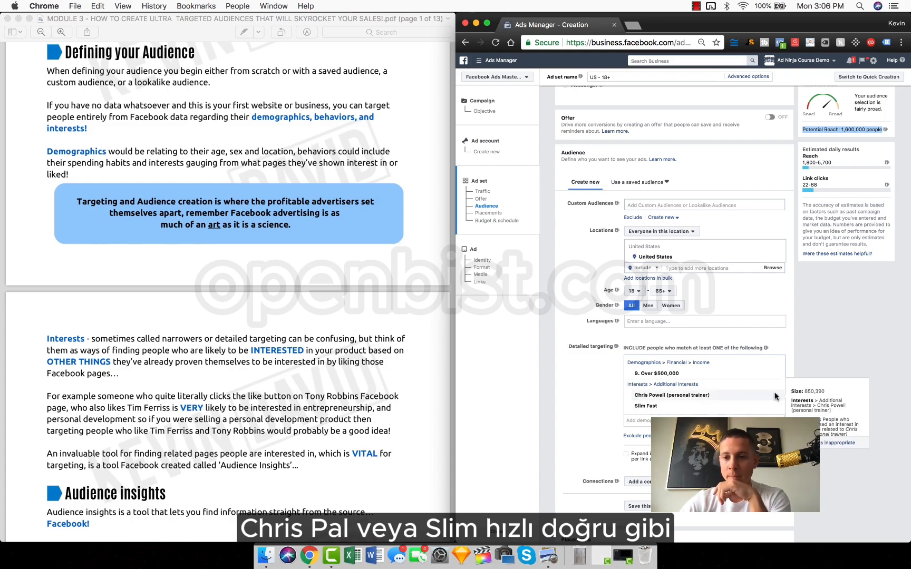
pyautogui.click(777, 397)
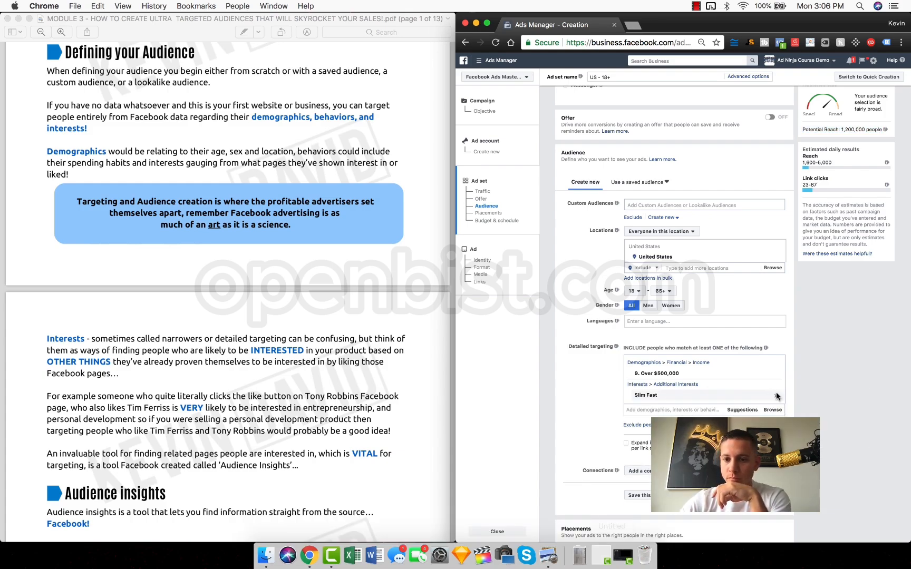
pyautogui.click(776, 395)
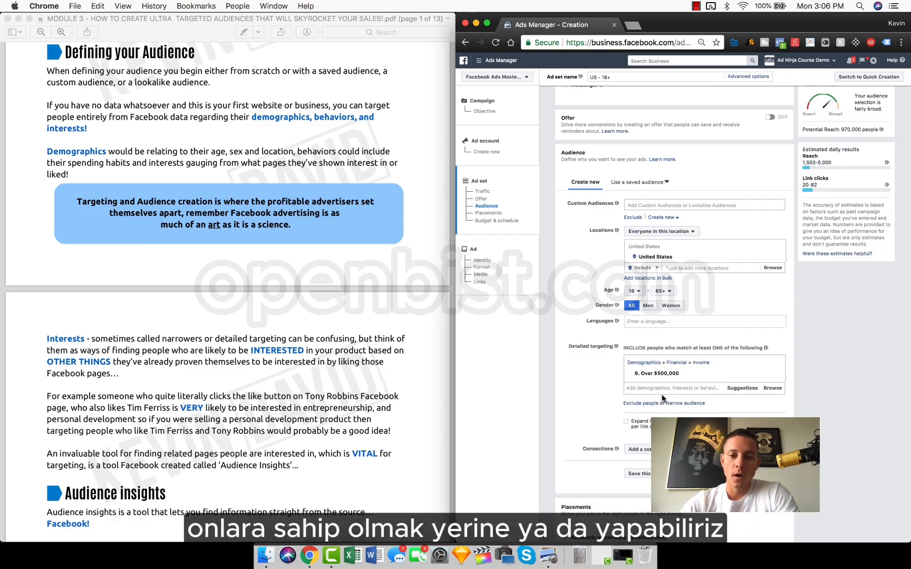
# Narrow the audience with a MUST ALSO match condition and add the Chris Powell (personal trainer) interest to it.
pyautogui.click(691, 404)
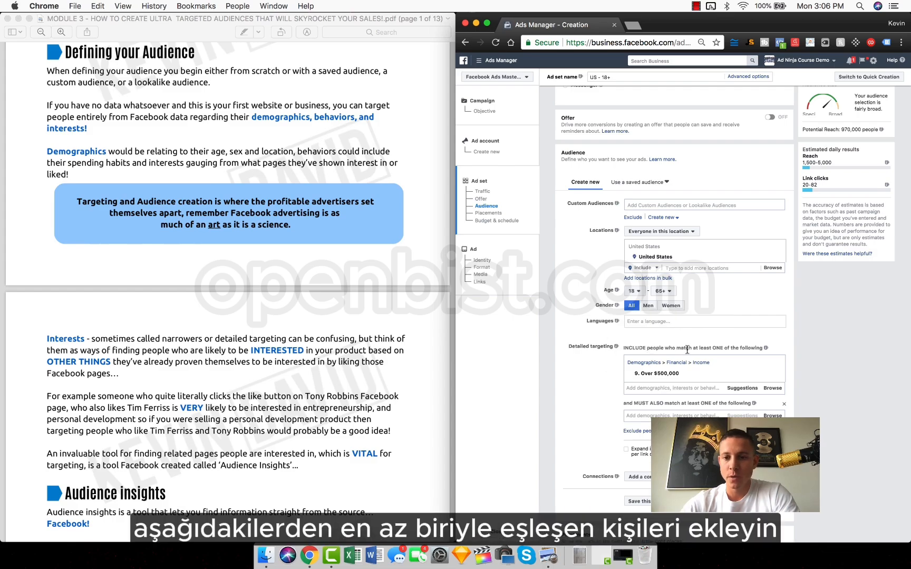
pyautogui.tripleClick(640, 402)
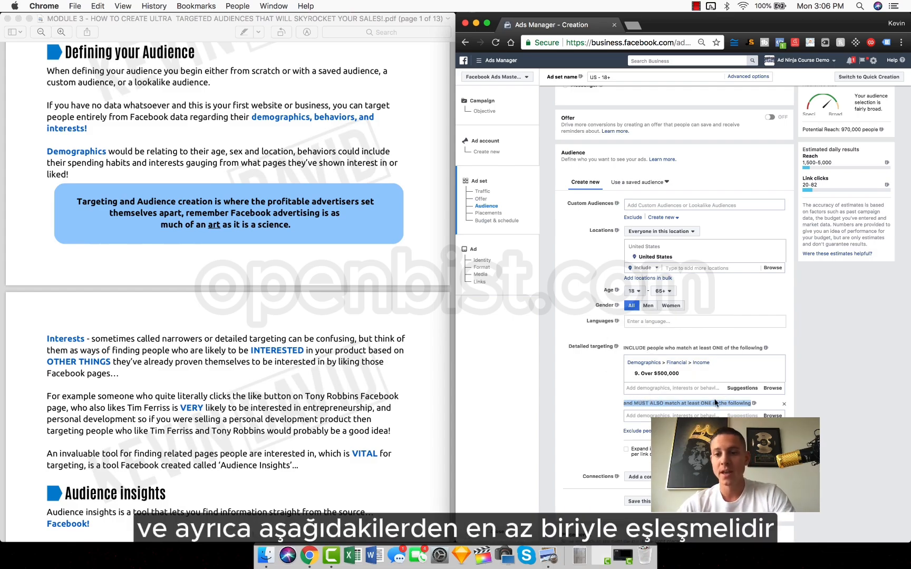
pyautogui.click(671, 415)
pyautogui.write('chris powell')
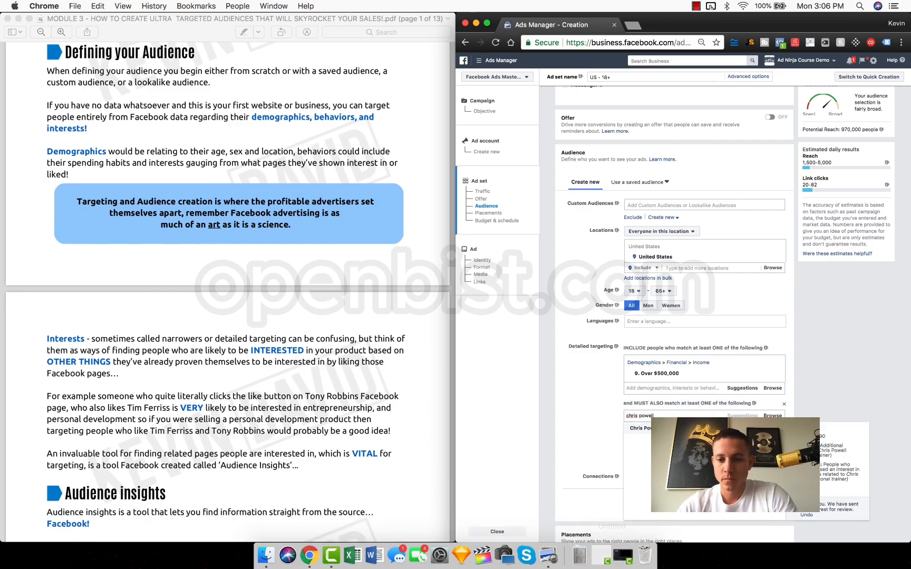
pyautogui.press('Return')
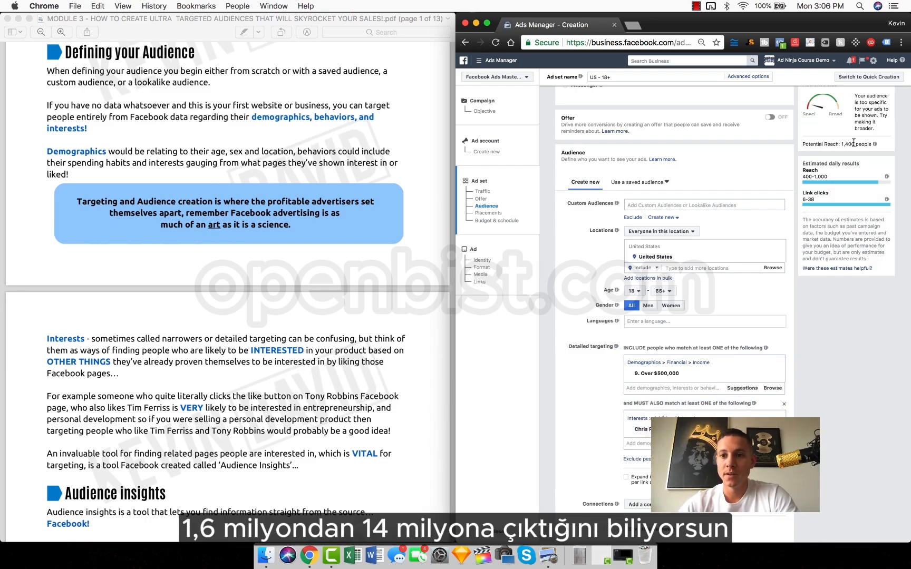
# Check the audience's potential reach and add the Slim Fast interest to the MUST ALSO match condition.
pyautogui.tripleClick(854, 142)
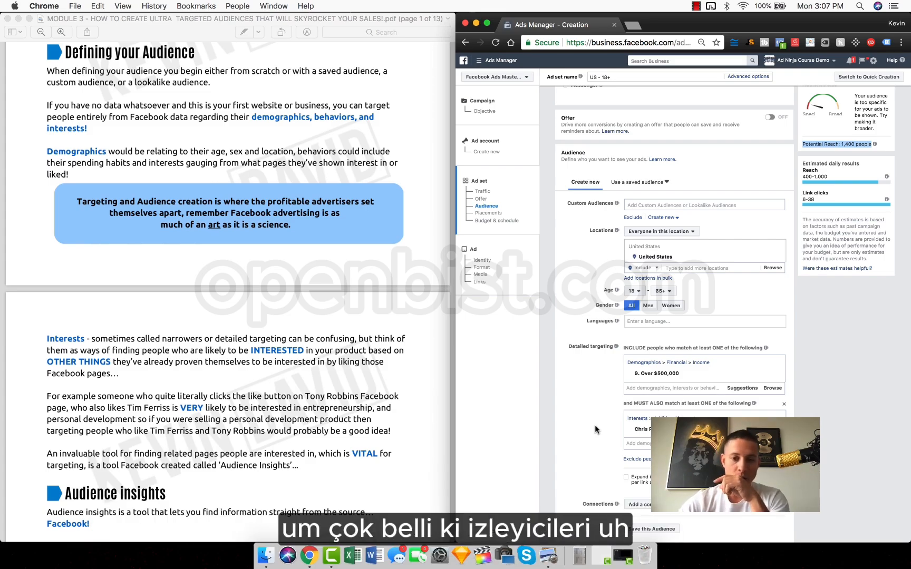
pyautogui.moveTo(642, 424)
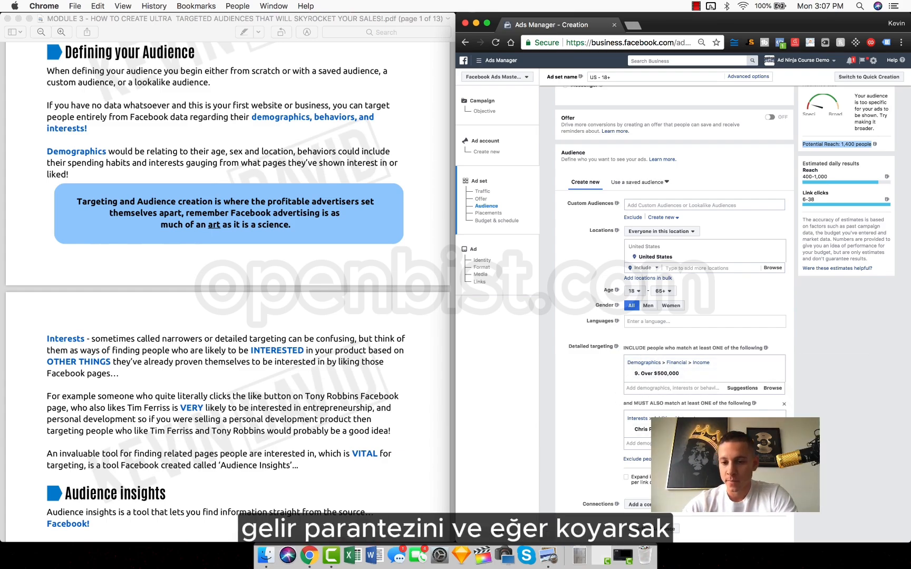
pyautogui.click(669, 444)
pyautogui.write('slimfast')
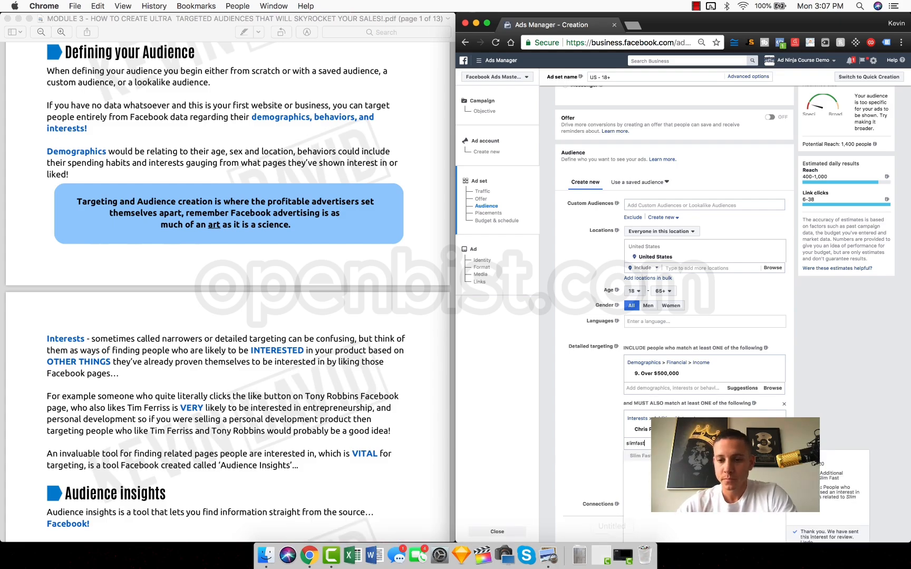
pyautogui.click(639, 456)
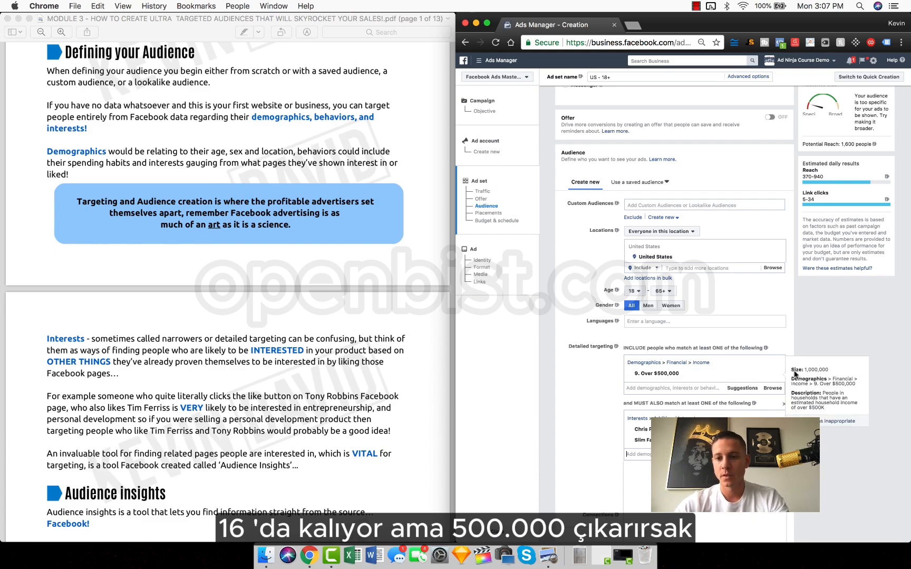
# Remove the Over $500,000 income demographic and the entire MUST ALSO match condition from detailed targeting.
pyautogui.click(776, 374)
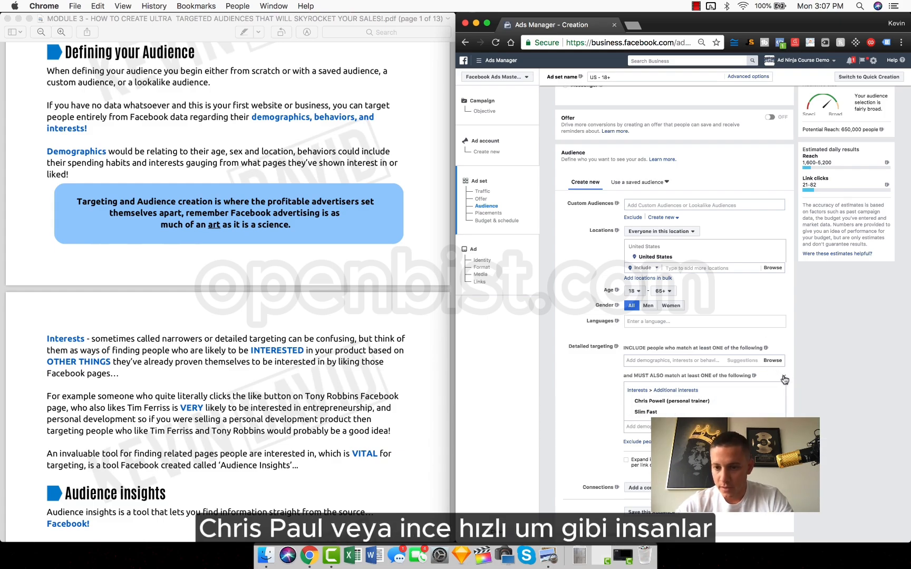
pyautogui.moveTo(726, 403)
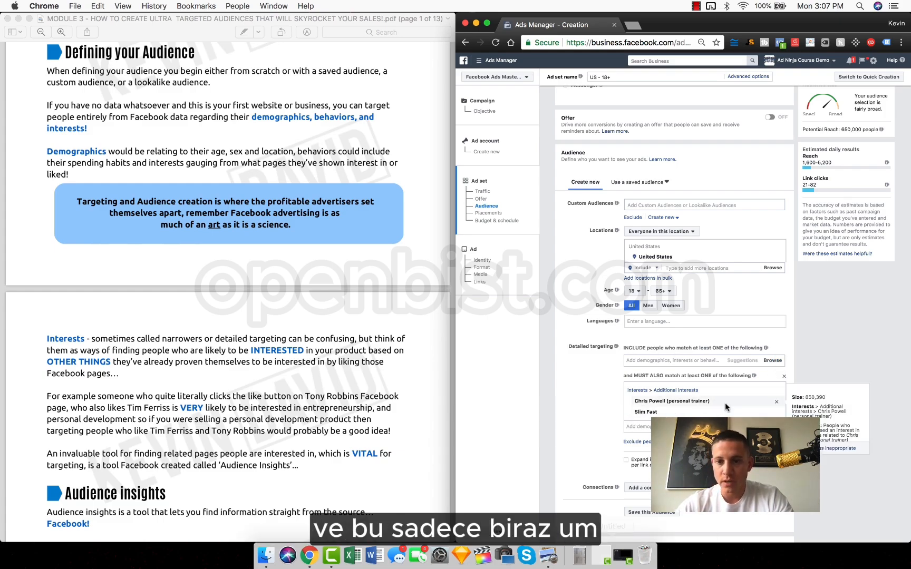
pyautogui.click(783, 376)
# Add the Slim Fast and Chris Powell (personal trainer) interests to the match-at-least-ONE condition of detailed targeting.
pyautogui.click(659, 360)
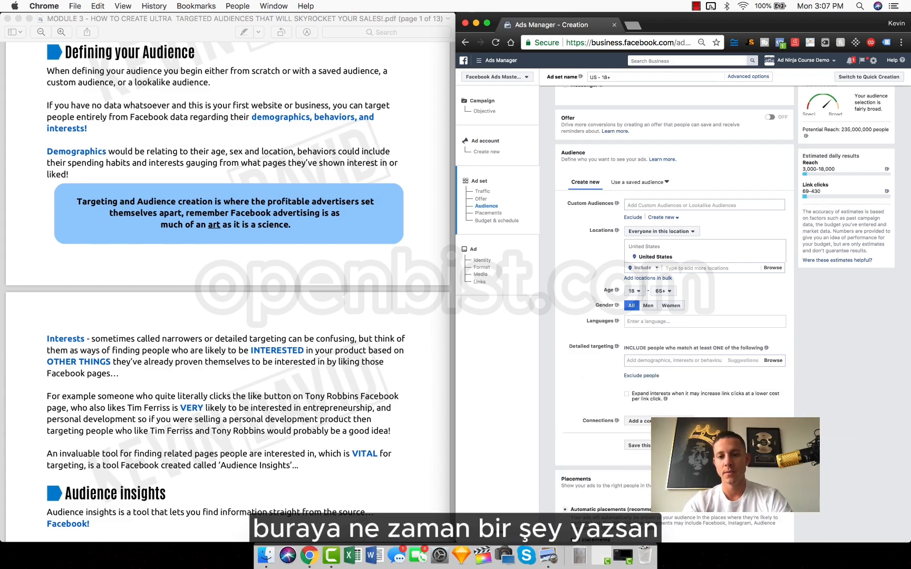
pyautogui.write('s')
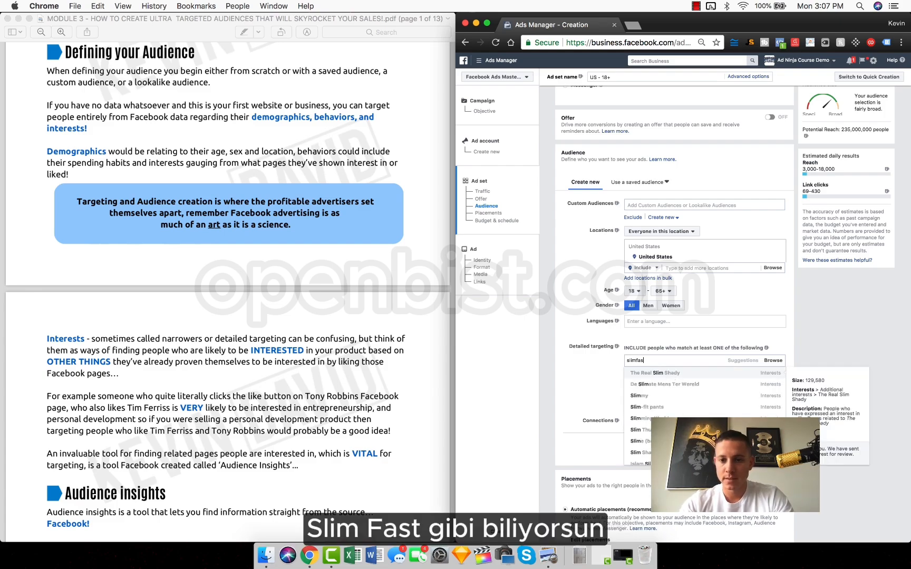
pyautogui.write('iimfast')
pyautogui.click(658, 375)
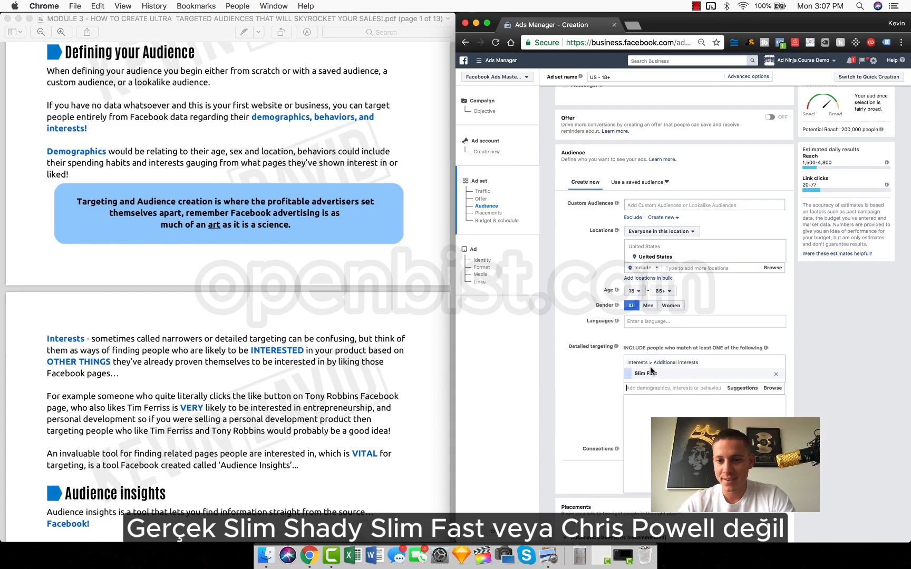
pyautogui.write('chris powell')
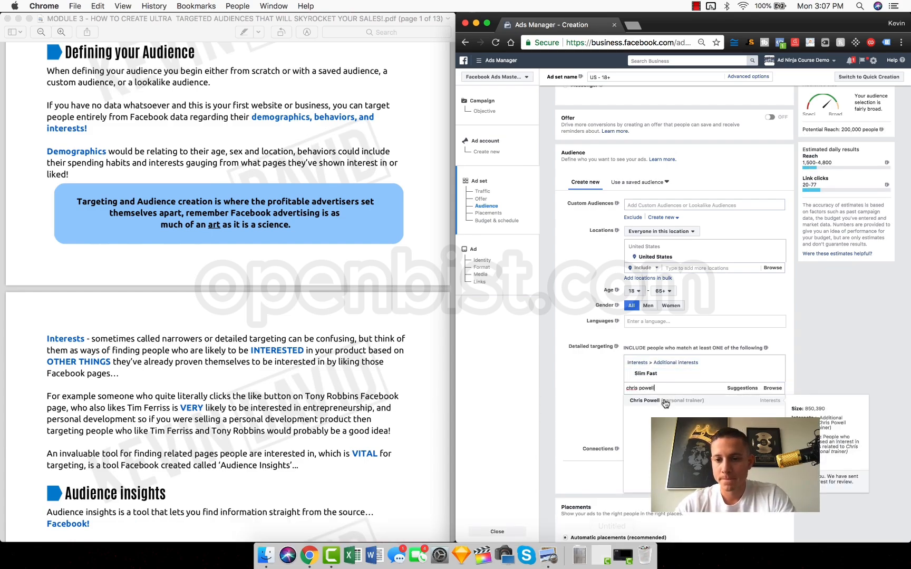
pyautogui.click(665, 401)
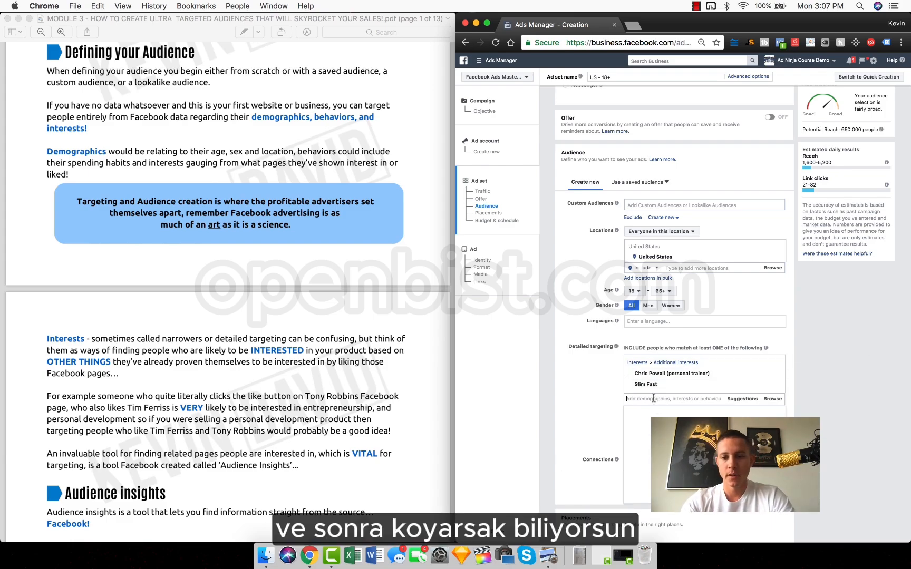
# Add the Over $500,000 income demographic to the same condition as the two interests and check the potential reach.
pyautogui.click(653, 398)
pyautogui.write('500')
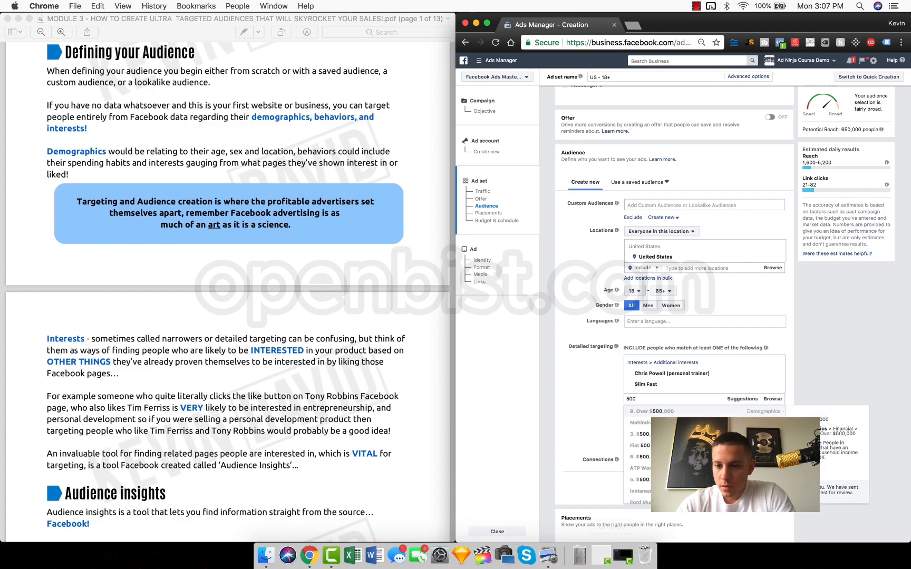
pyautogui.click(658, 411)
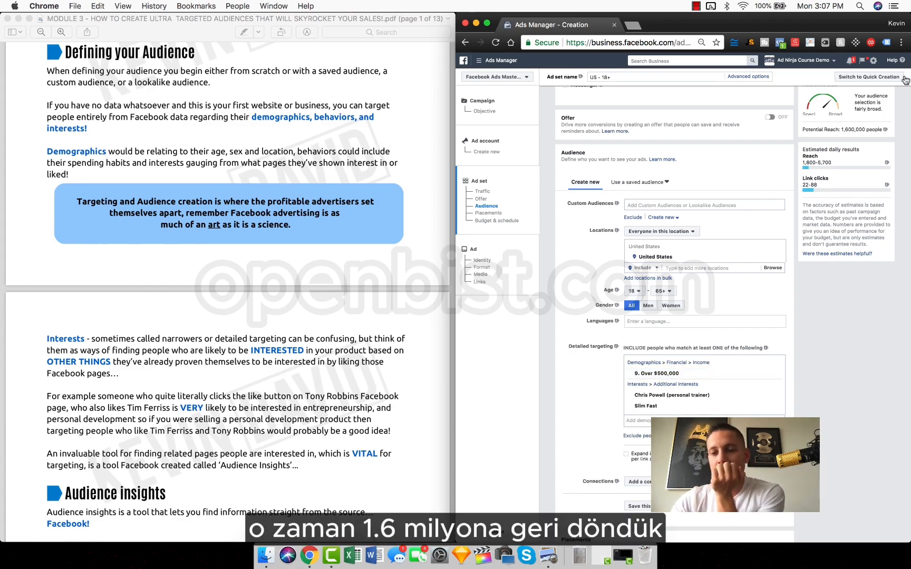
pyautogui.tripleClick(850, 128)
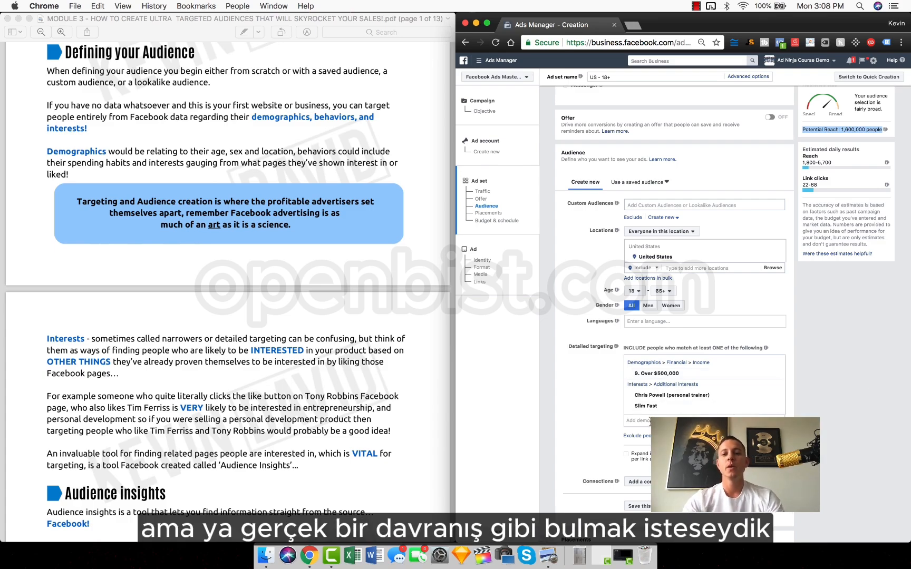
# Search detailed targeting for "credit card" and "purchase", and look through the suggested behaviours for each.
pyautogui.click(650, 421)
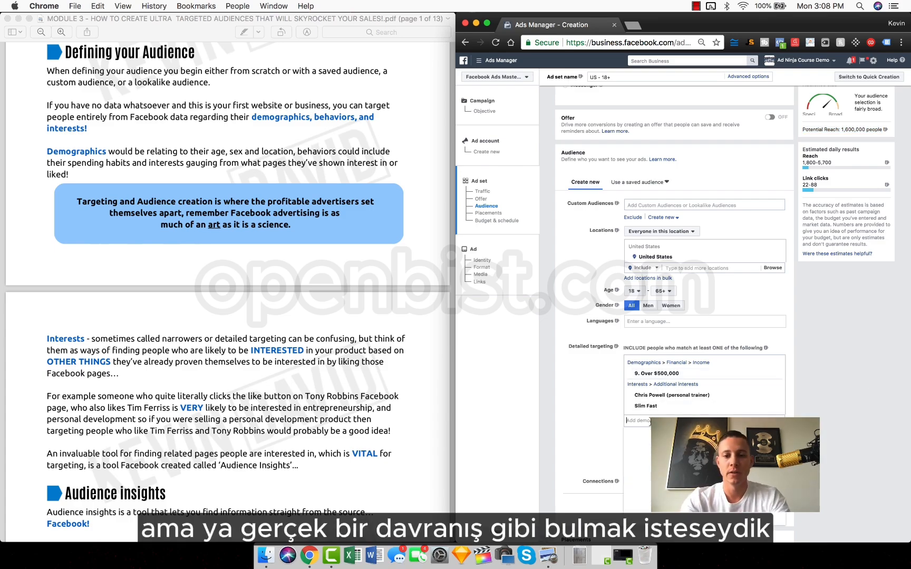
pyautogui.write('credit card')
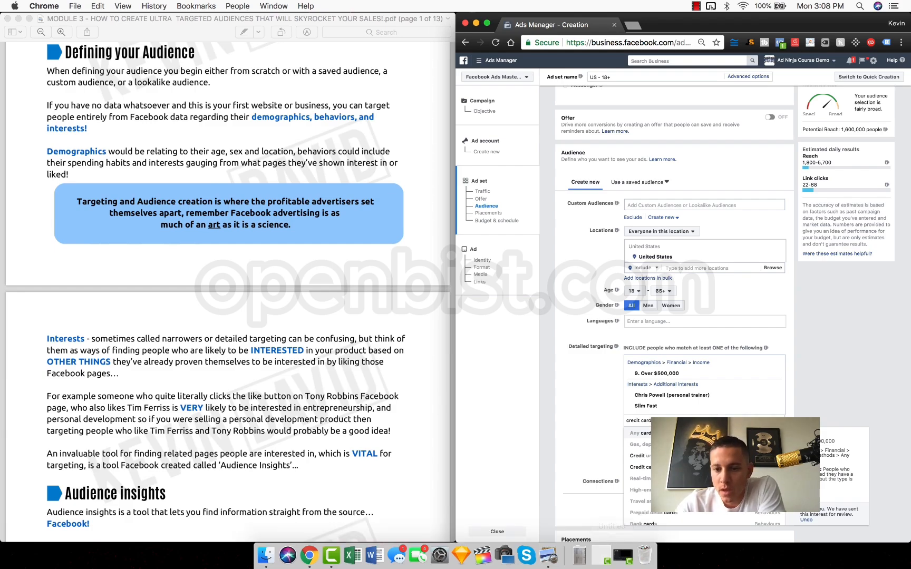
pyautogui.scroll(-2, 685, 464)
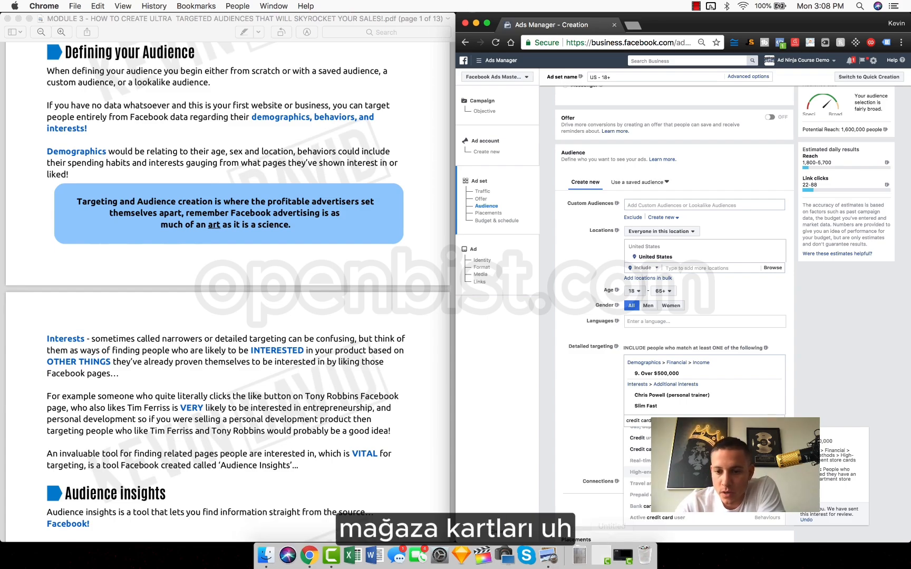
pyautogui.scroll(-2, 685, 464)
pyautogui.scroll(-2, 686, 464)
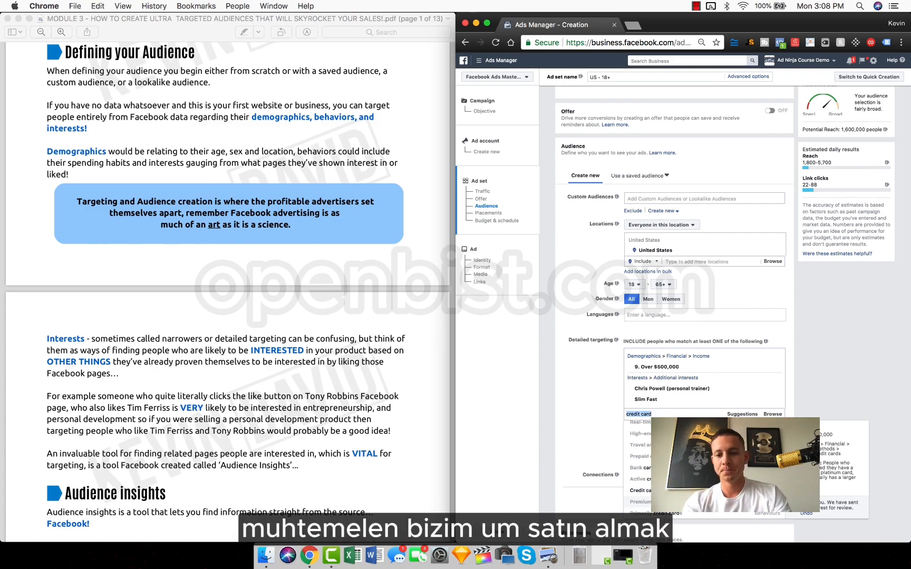
pyautogui.write('purchase')
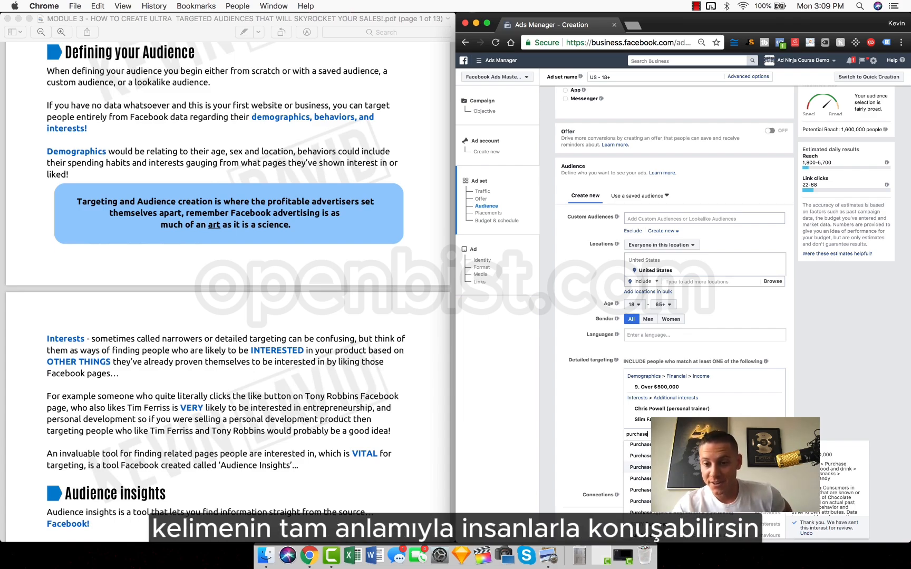
pyautogui.scroll(-1, 704, 467)
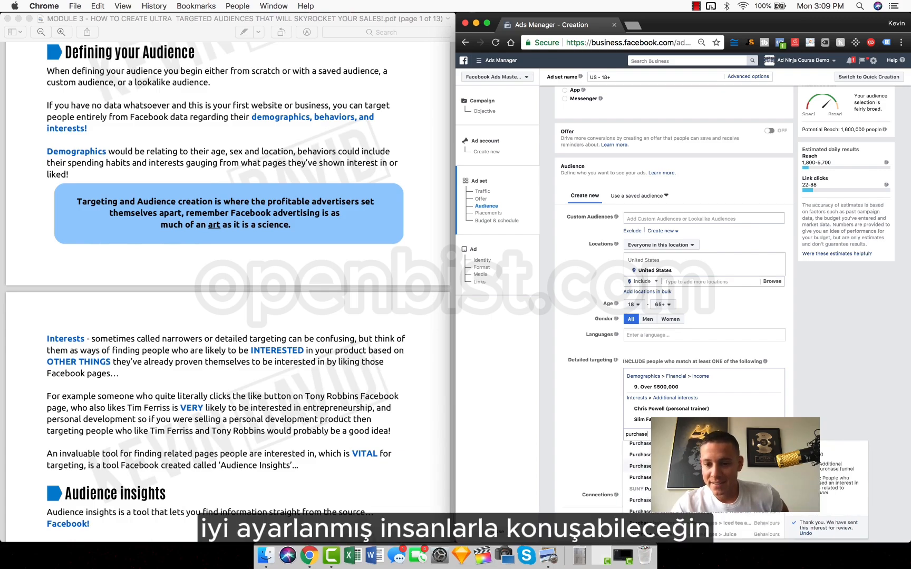
pyautogui.scroll(-2, 637, 474)
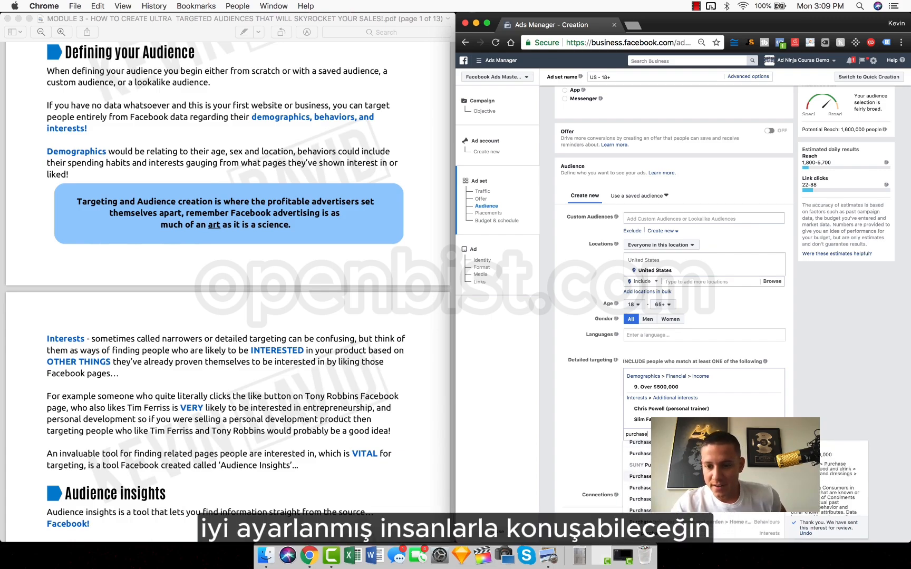
pyautogui.scroll(-5, 704, 476)
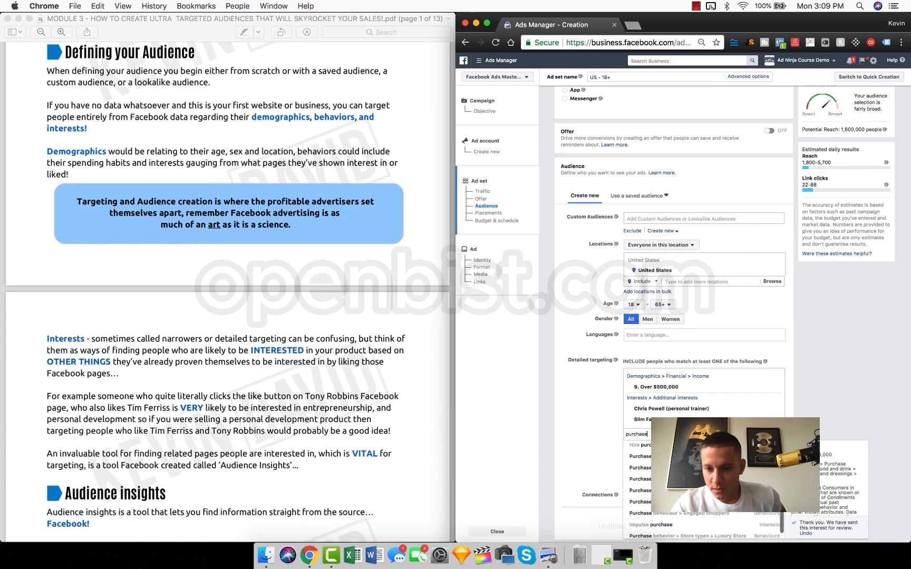
pyautogui.scroll(-1, 640, 485)
pyautogui.scroll(-1, 640, 475)
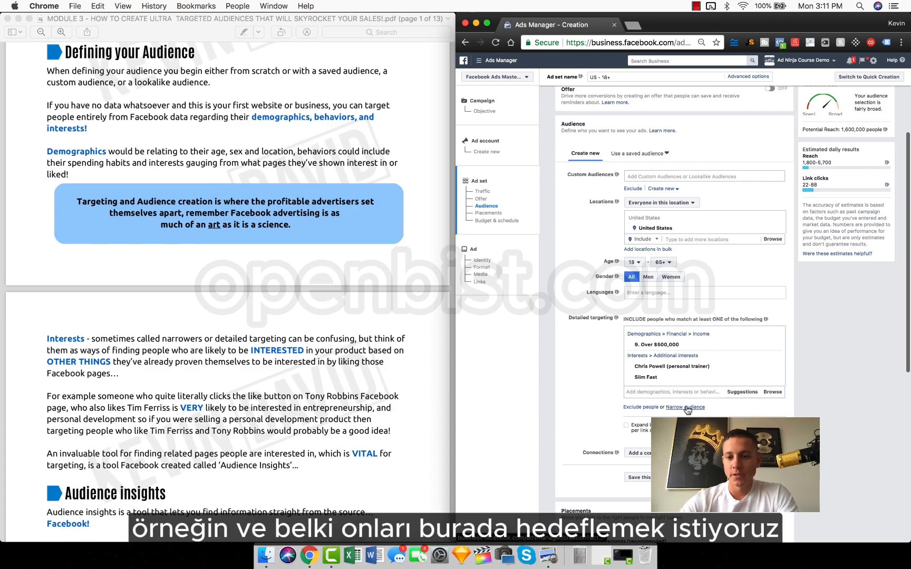
# Search detailed targeting for "active credit" and add the Active credit card user behaviour to the included people.
pyautogui.click(654, 392)
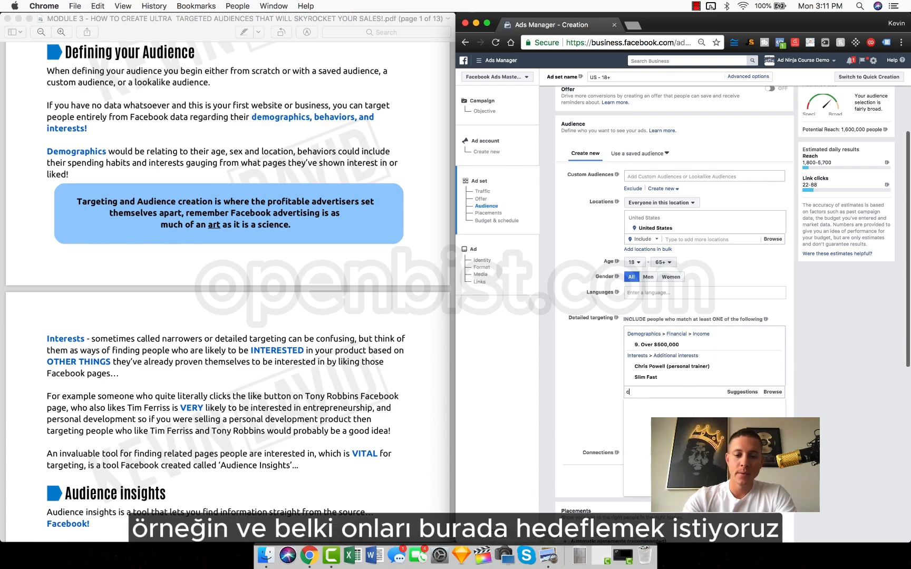
pyautogui.write('active credit')
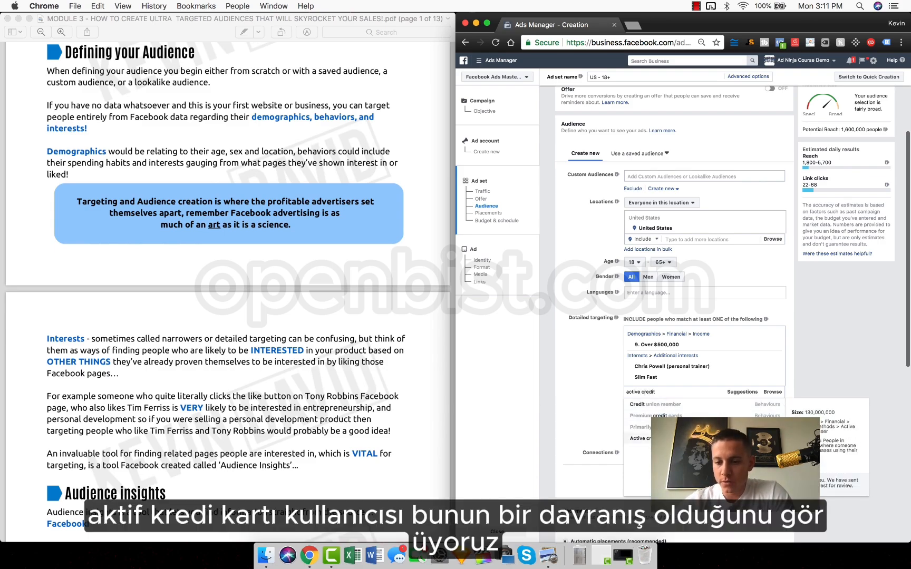
pyautogui.click(640, 438)
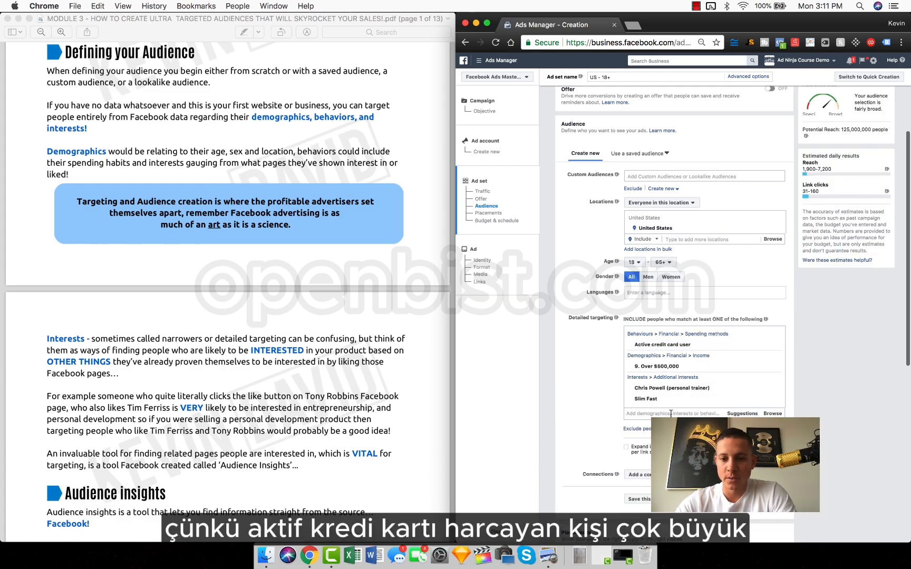
# Narrow the audience with a MUST ALSO match condition, search it for "cycling" and add the USA Cycling interest.
pyautogui.click(682, 429)
pyautogui.click(677, 441)
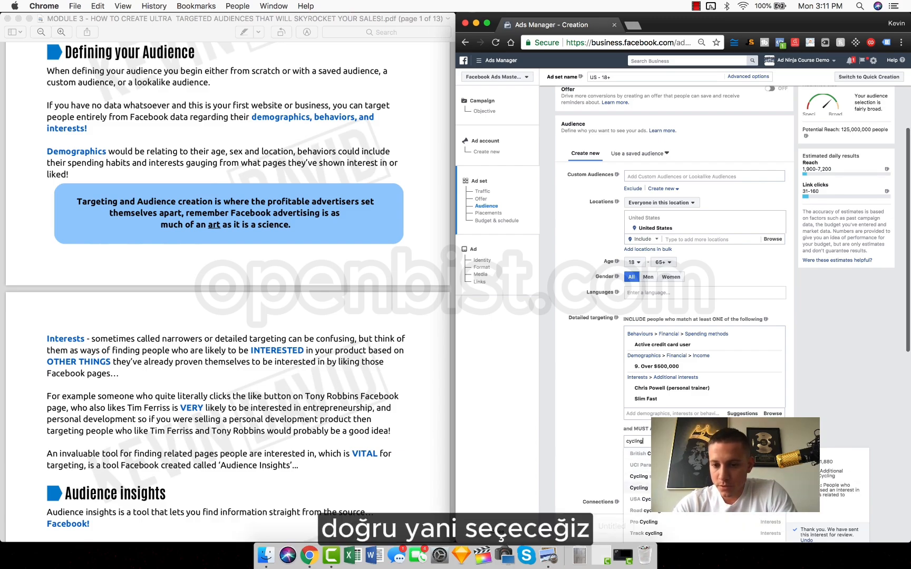
pyautogui.scroll(-2, 711, 476)
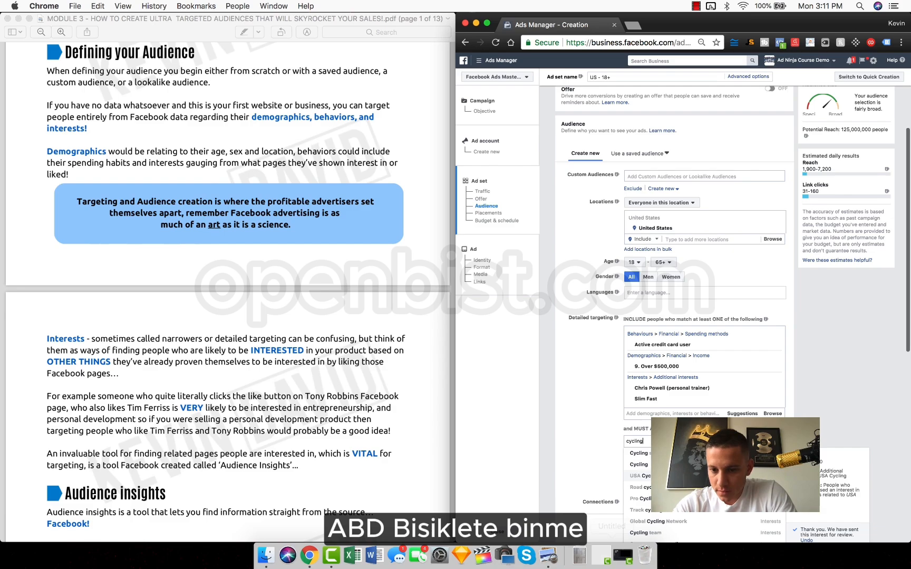
pyautogui.scroll(-5, 652, 495)
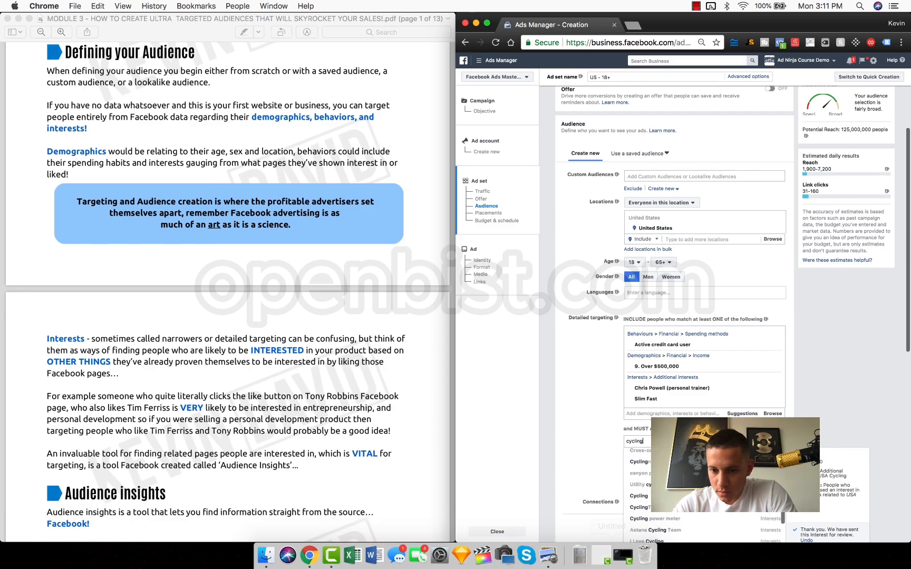
pyautogui.scroll(5, 652, 495)
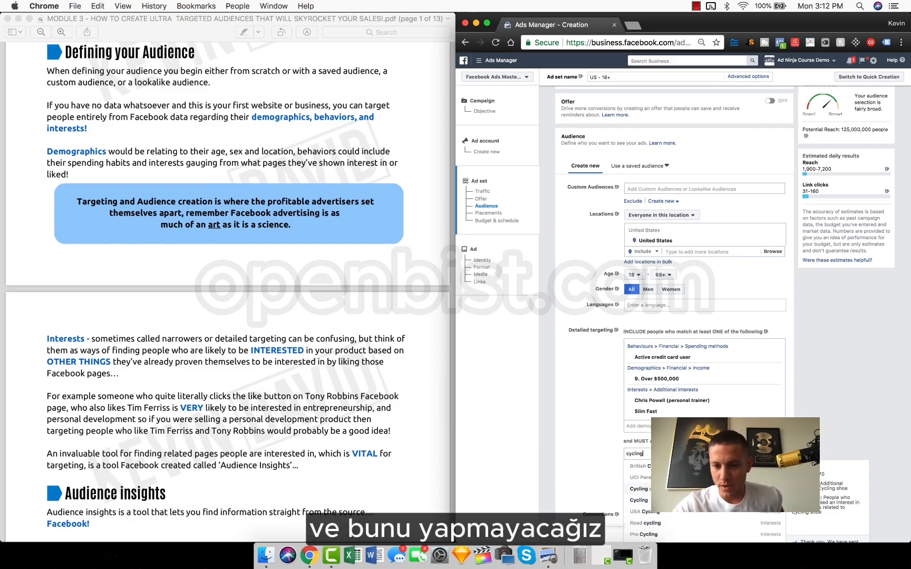
pyautogui.click(659, 514)
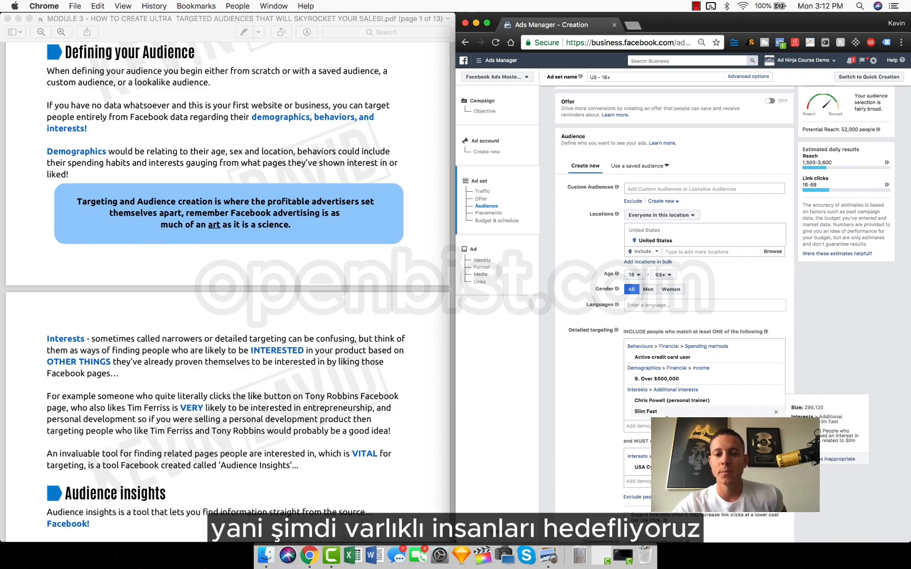
# Review the income demographic, the interests and the USA Cycling entry in the two targeting conditions.
pyautogui.moveTo(653, 376)
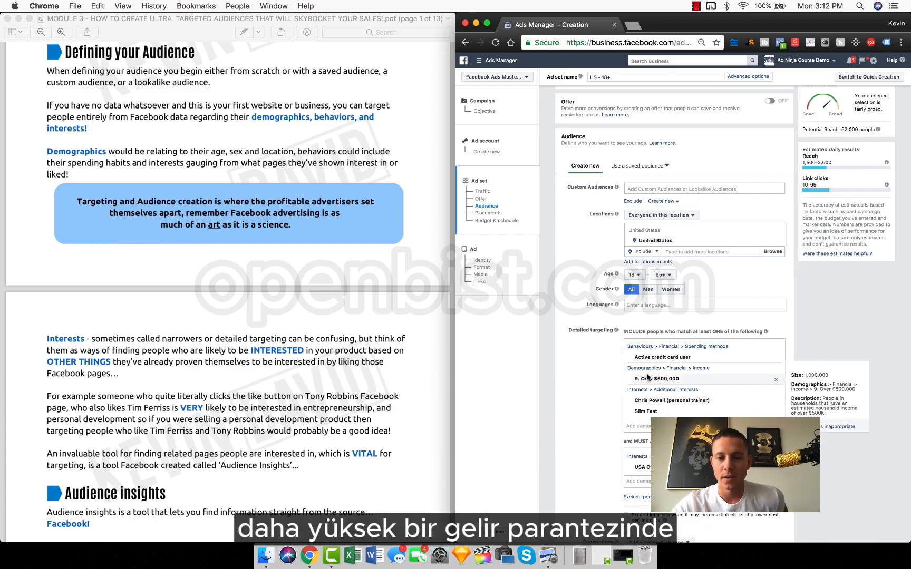
pyautogui.moveTo(652, 402)
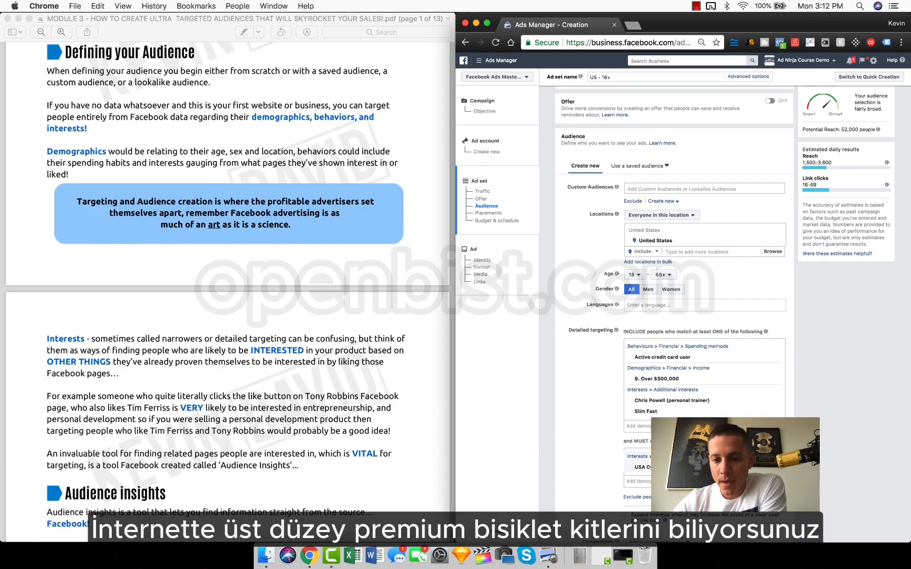
pyautogui.moveTo(640, 466)
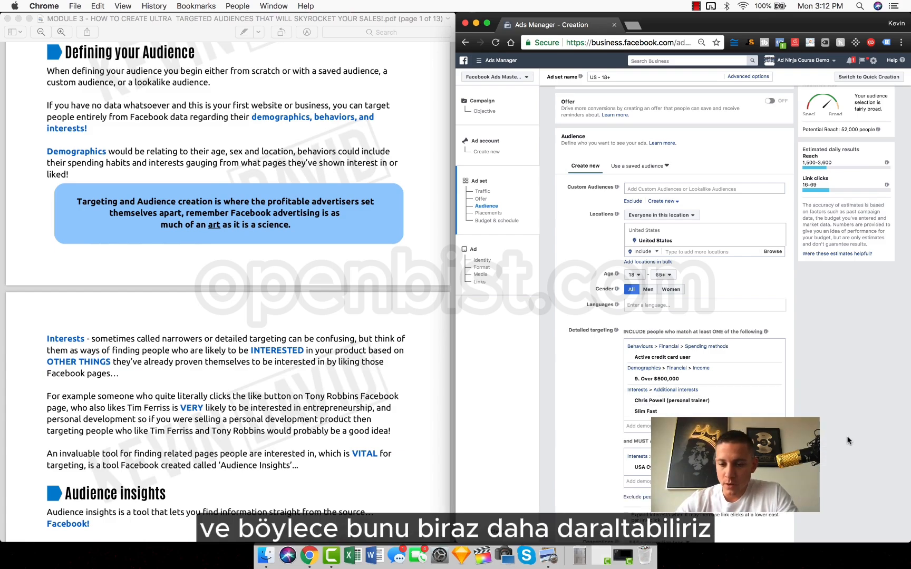
pyautogui.scroll(-1, 823, 431)
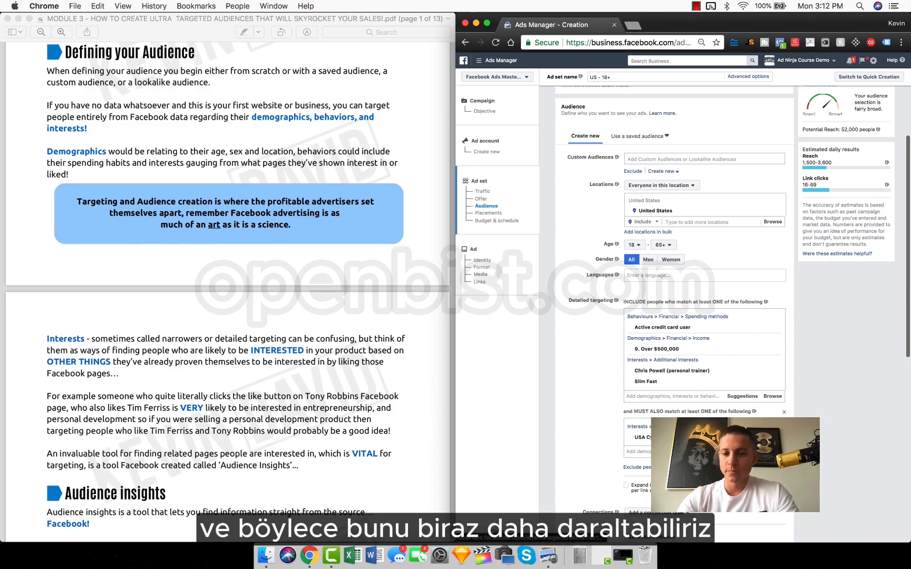
# Narrow the audience with a second MUST ALSO match condition, search it for "bicycle" and add the Trek Bicycle Corporation interest.
pyautogui.click(681, 468)
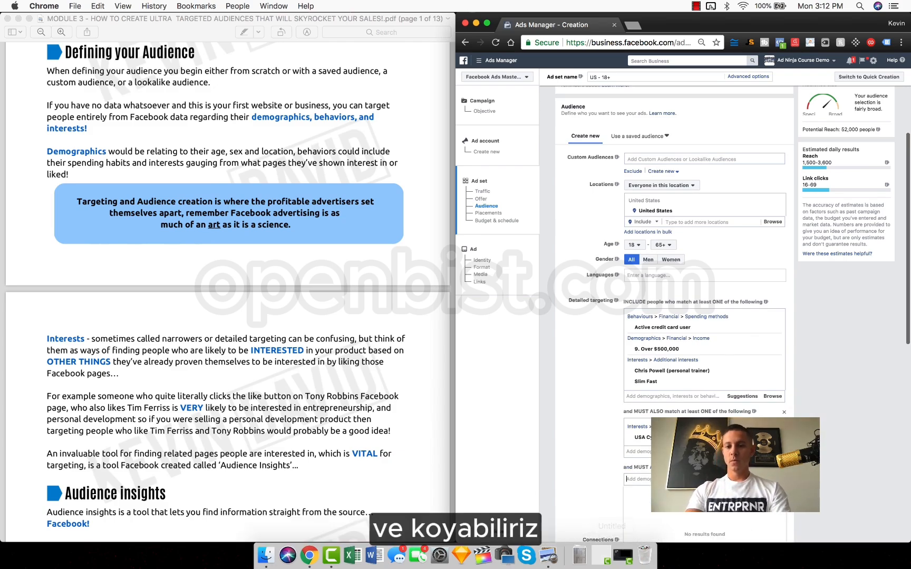
pyautogui.write('bicycle')
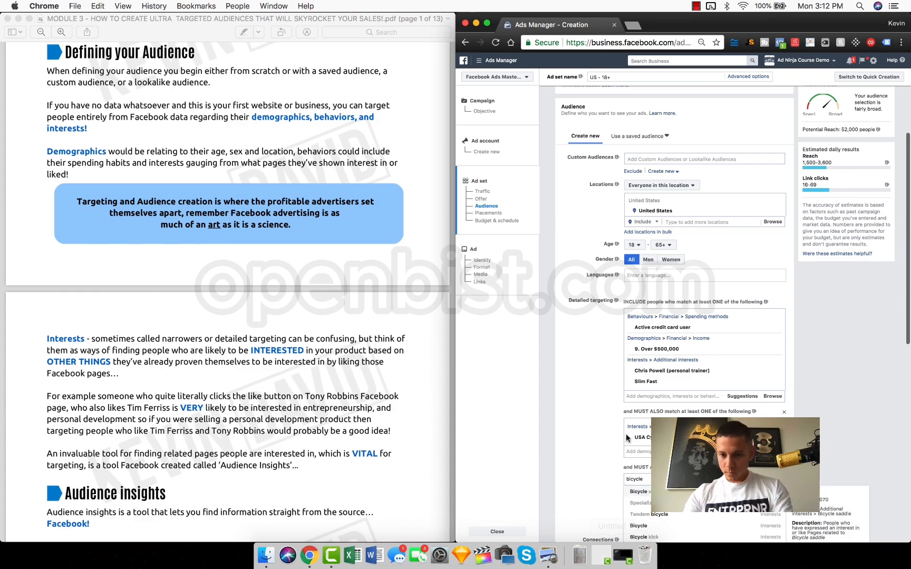
pyautogui.scroll(-2, 625, 437)
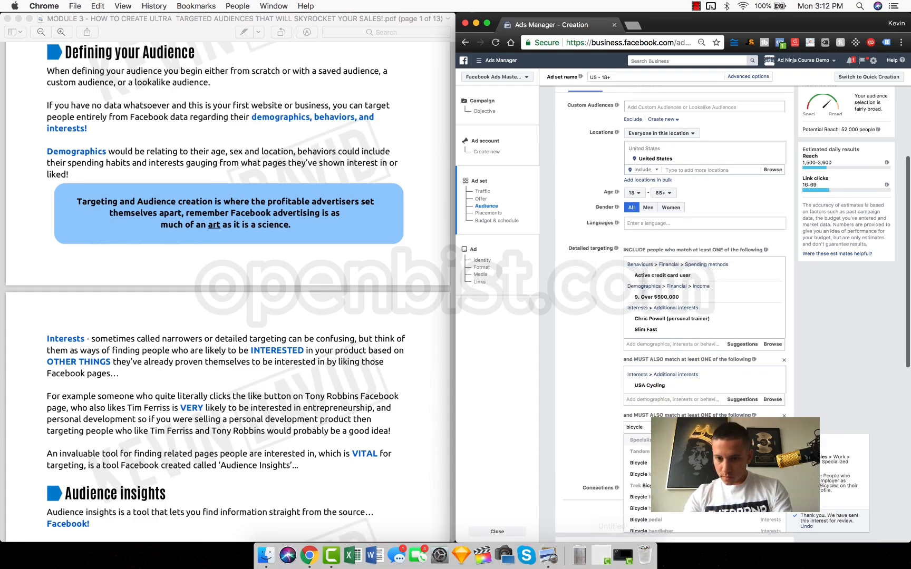
pyautogui.scroll(-2, 665, 453)
pyautogui.scroll(-1, 665, 464)
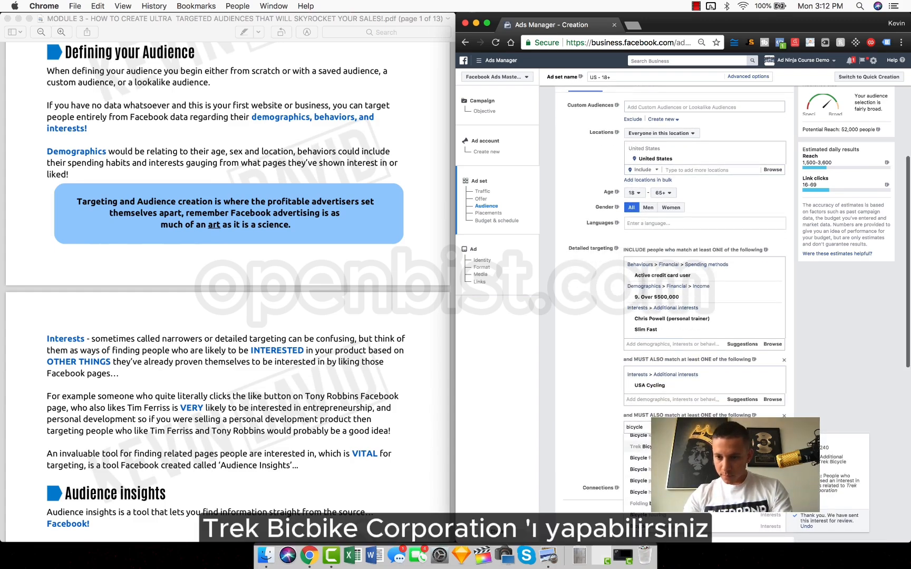
pyautogui.click(665, 447)
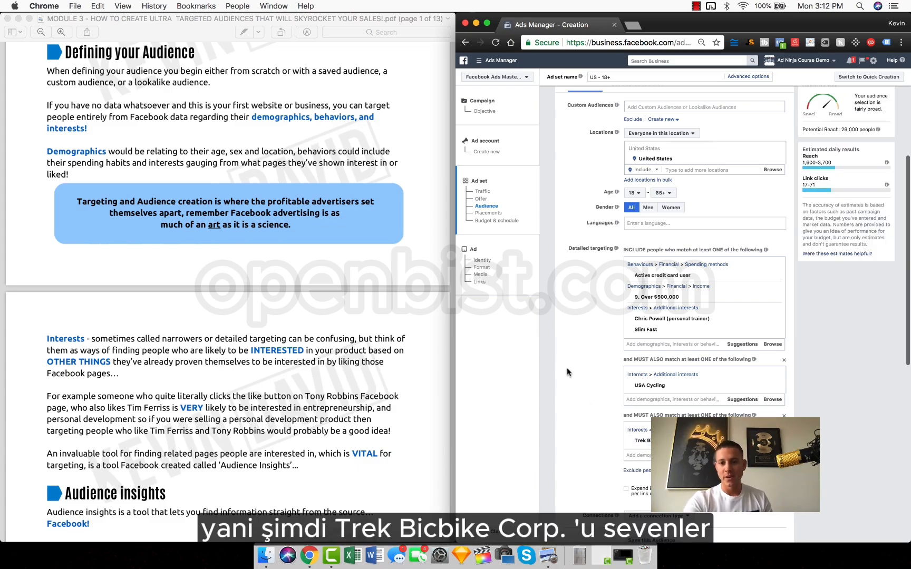
pyautogui.moveTo(640, 381)
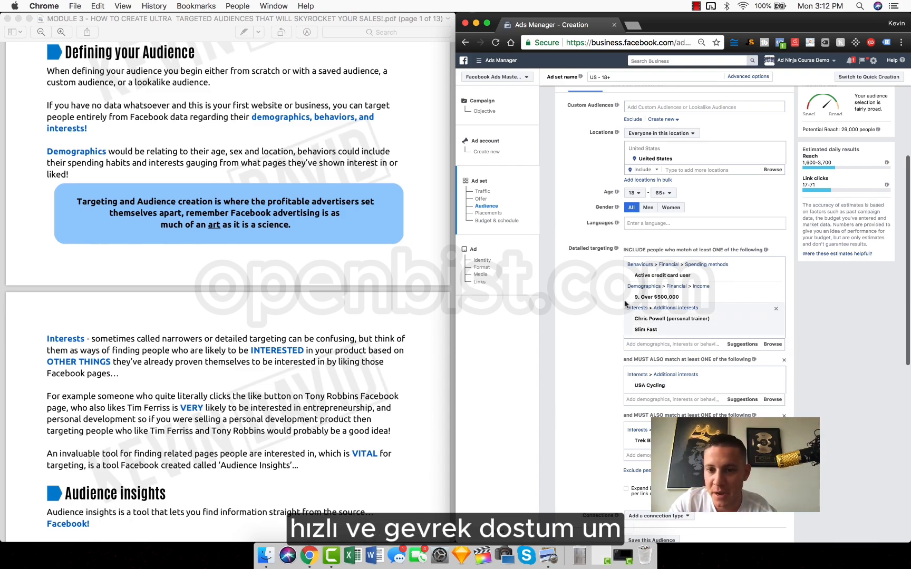
pyautogui.moveTo(633, 297)
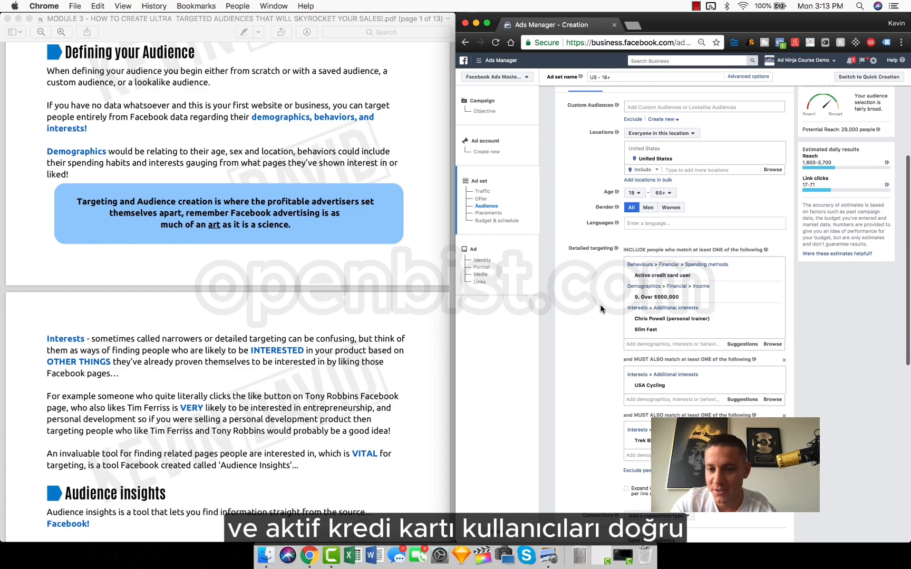
pyautogui.scroll(1, 601, 311)
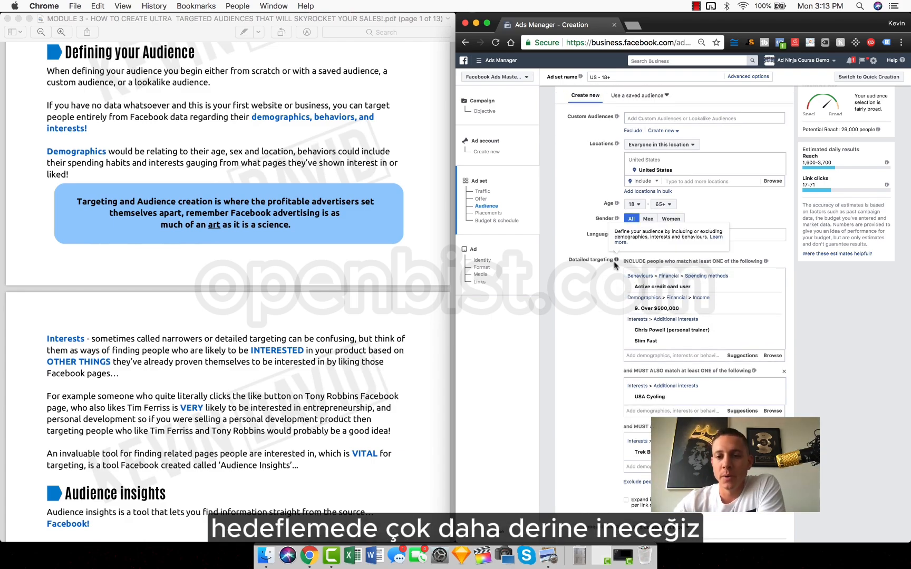
pyautogui.moveTo(623, 261)
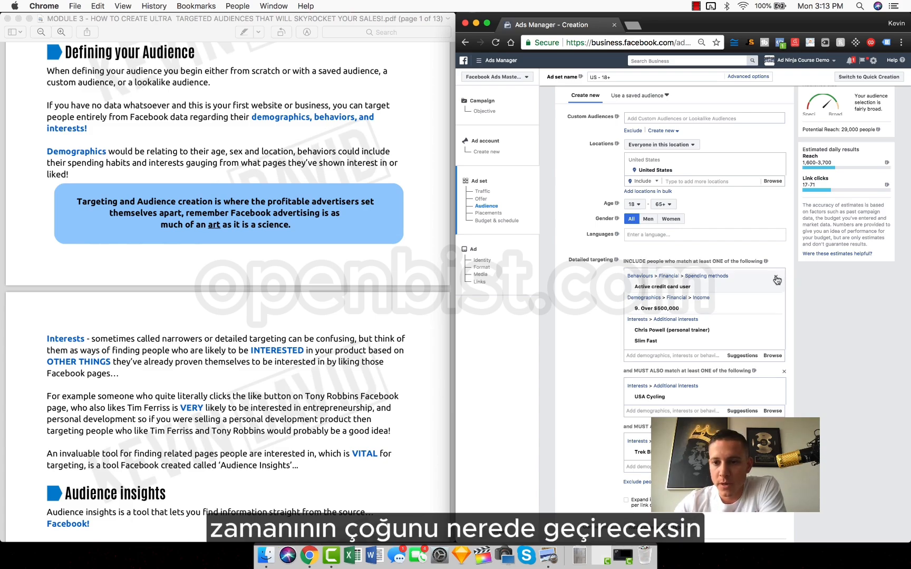
# Clear the detailed targeting by removing all included behaviours, demographics and interests along with both MUST ALSO match conditions.
pyautogui.click(778, 278)
pyautogui.click(777, 277)
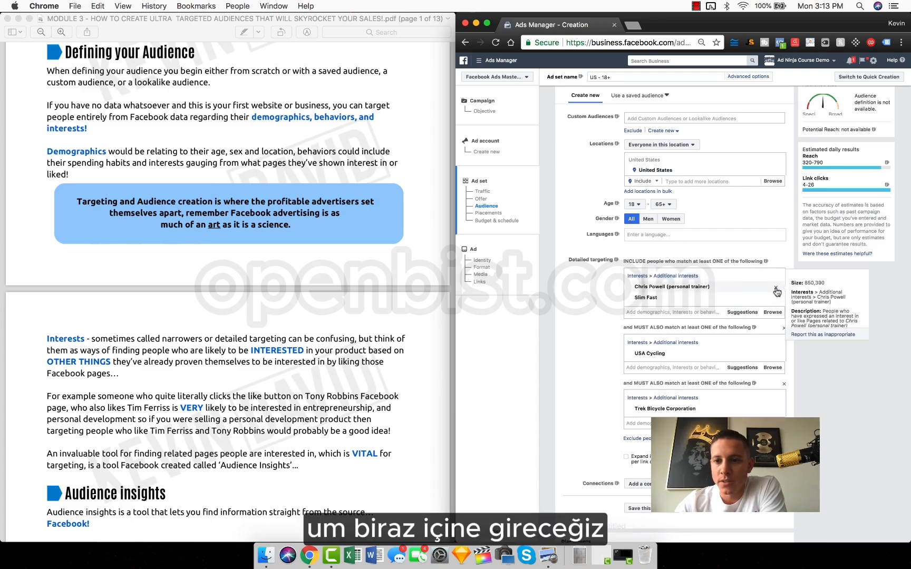
pyautogui.click(776, 287)
pyautogui.click(777, 287)
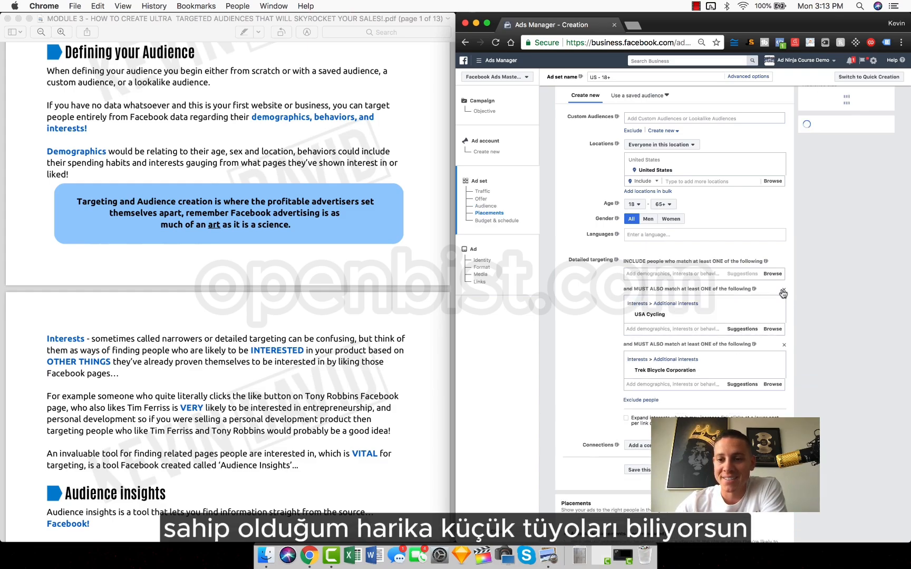
pyautogui.click(784, 290)
pyautogui.click(784, 290)
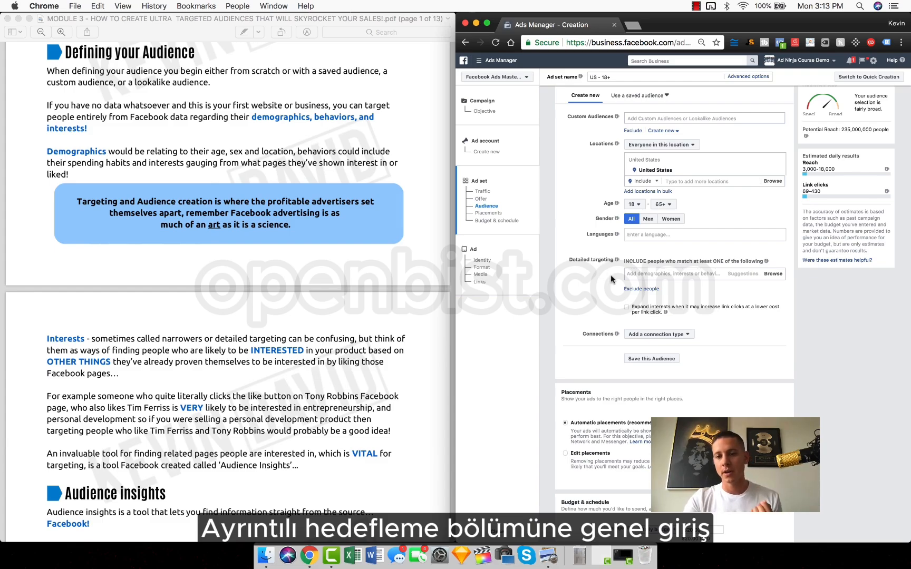
pyautogui.scroll(1, 610, 275)
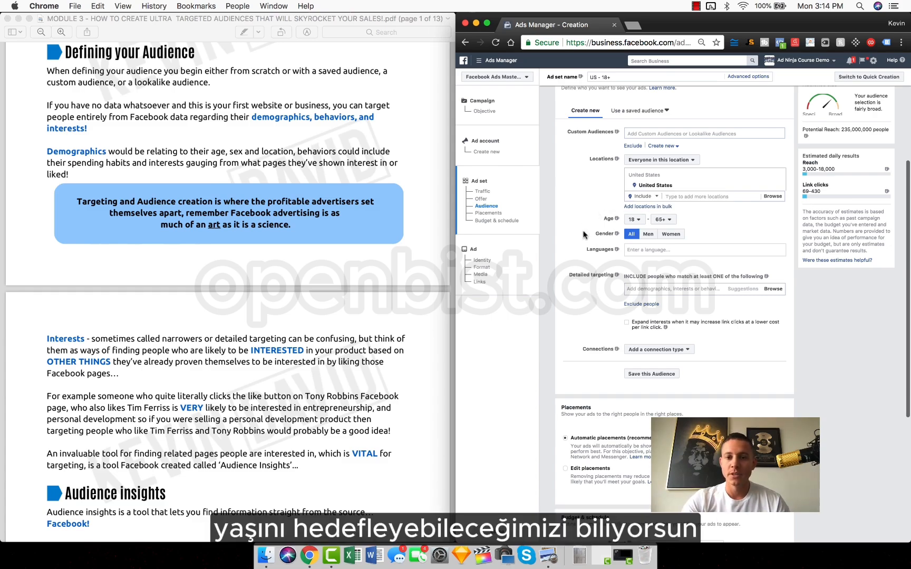
pyautogui.tripleClick(576, 133)
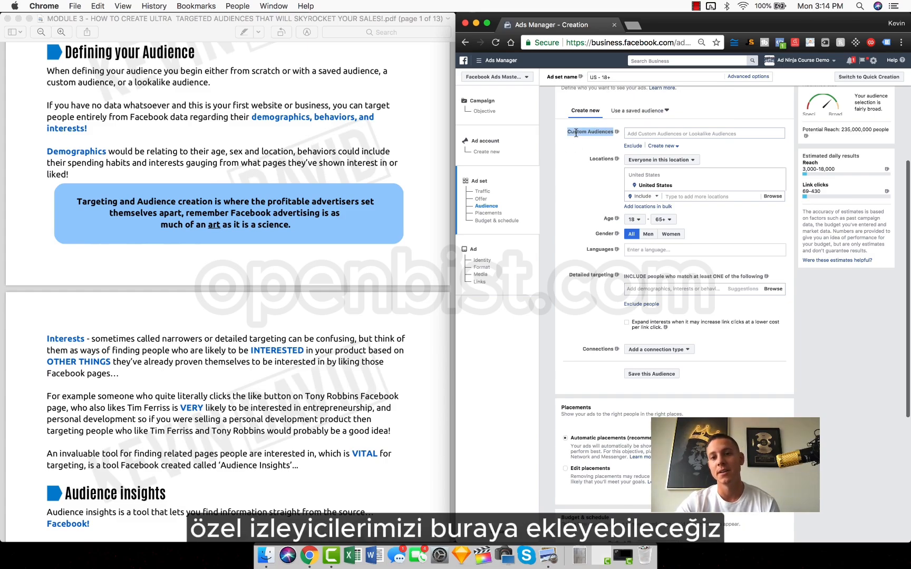